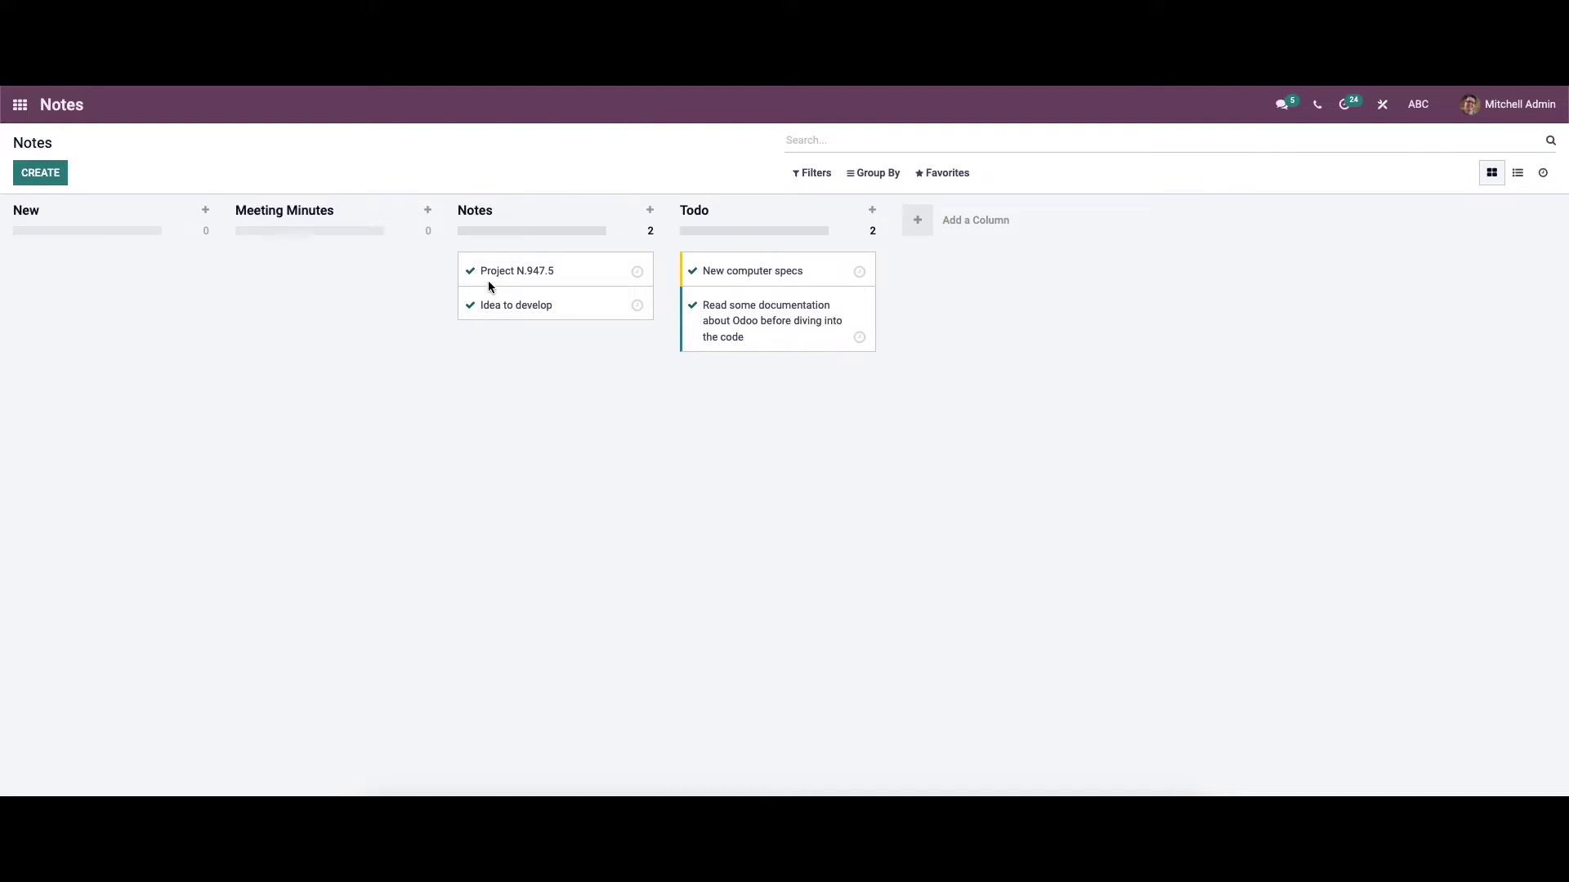
- Create a note reading 'Greetings.....' with 'The firm start the Event at 11 pm on coming Saturday' below
click(54, 179)
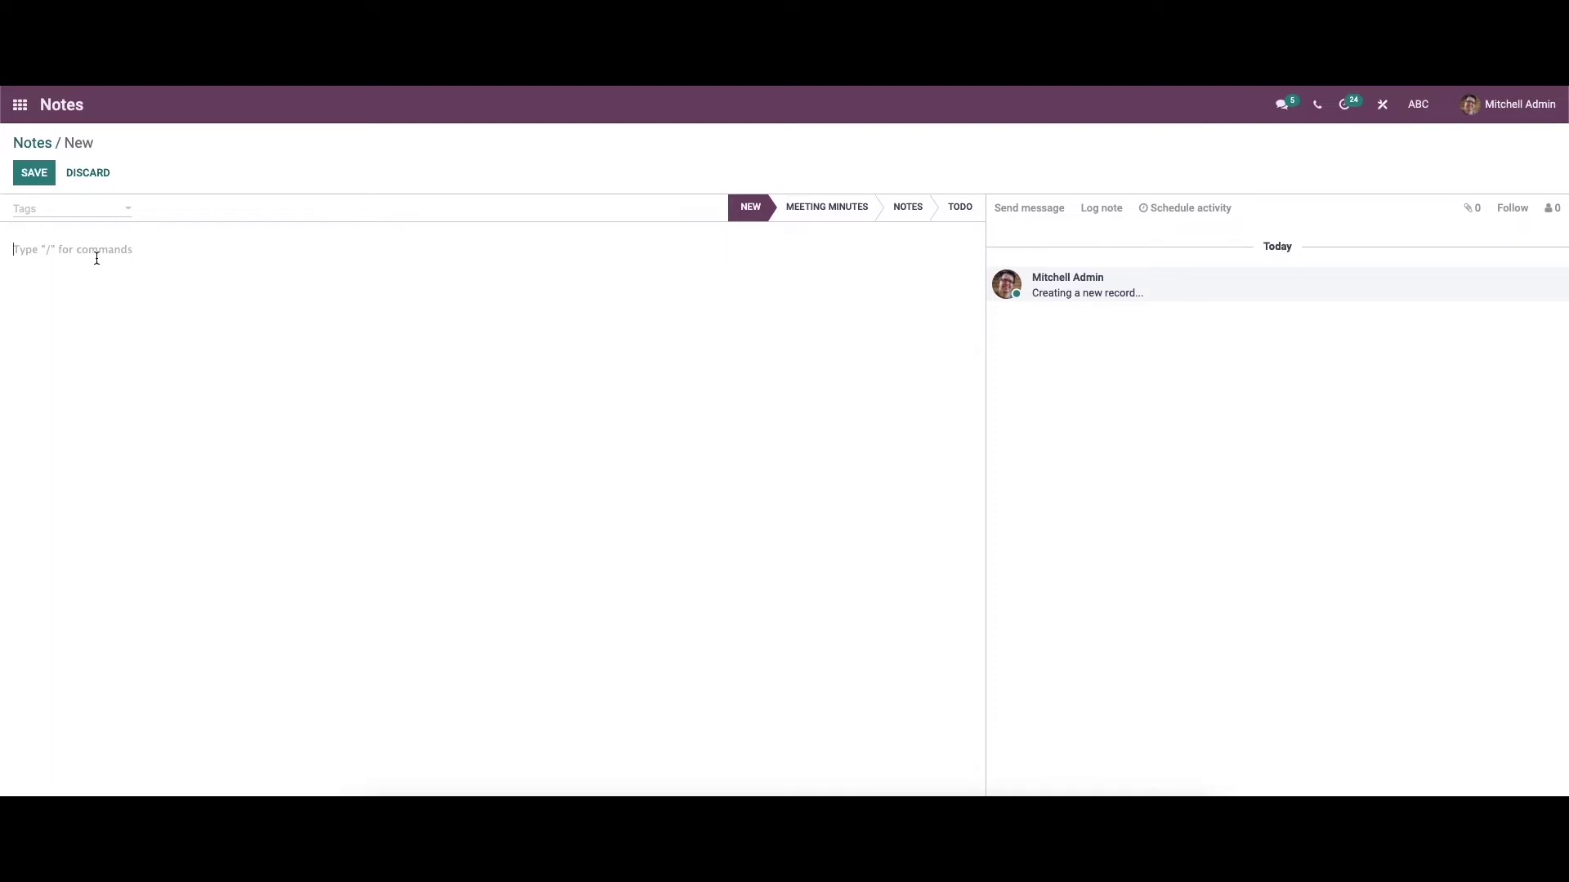
text(Greetings.....)
key(Return)
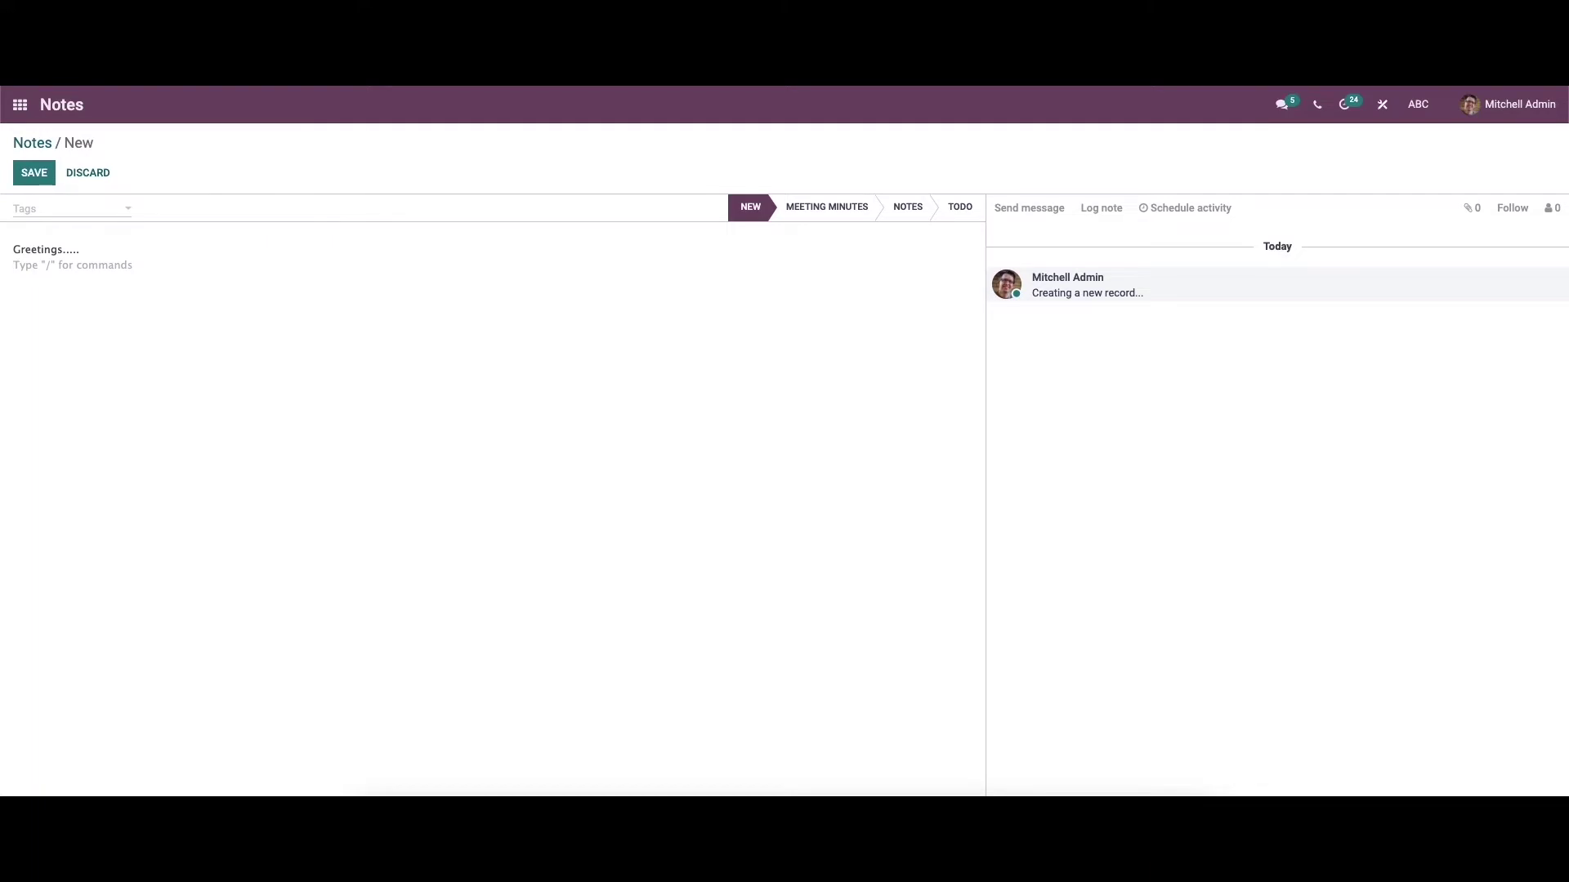
text(The firm start the Event at 11 pm on coming )
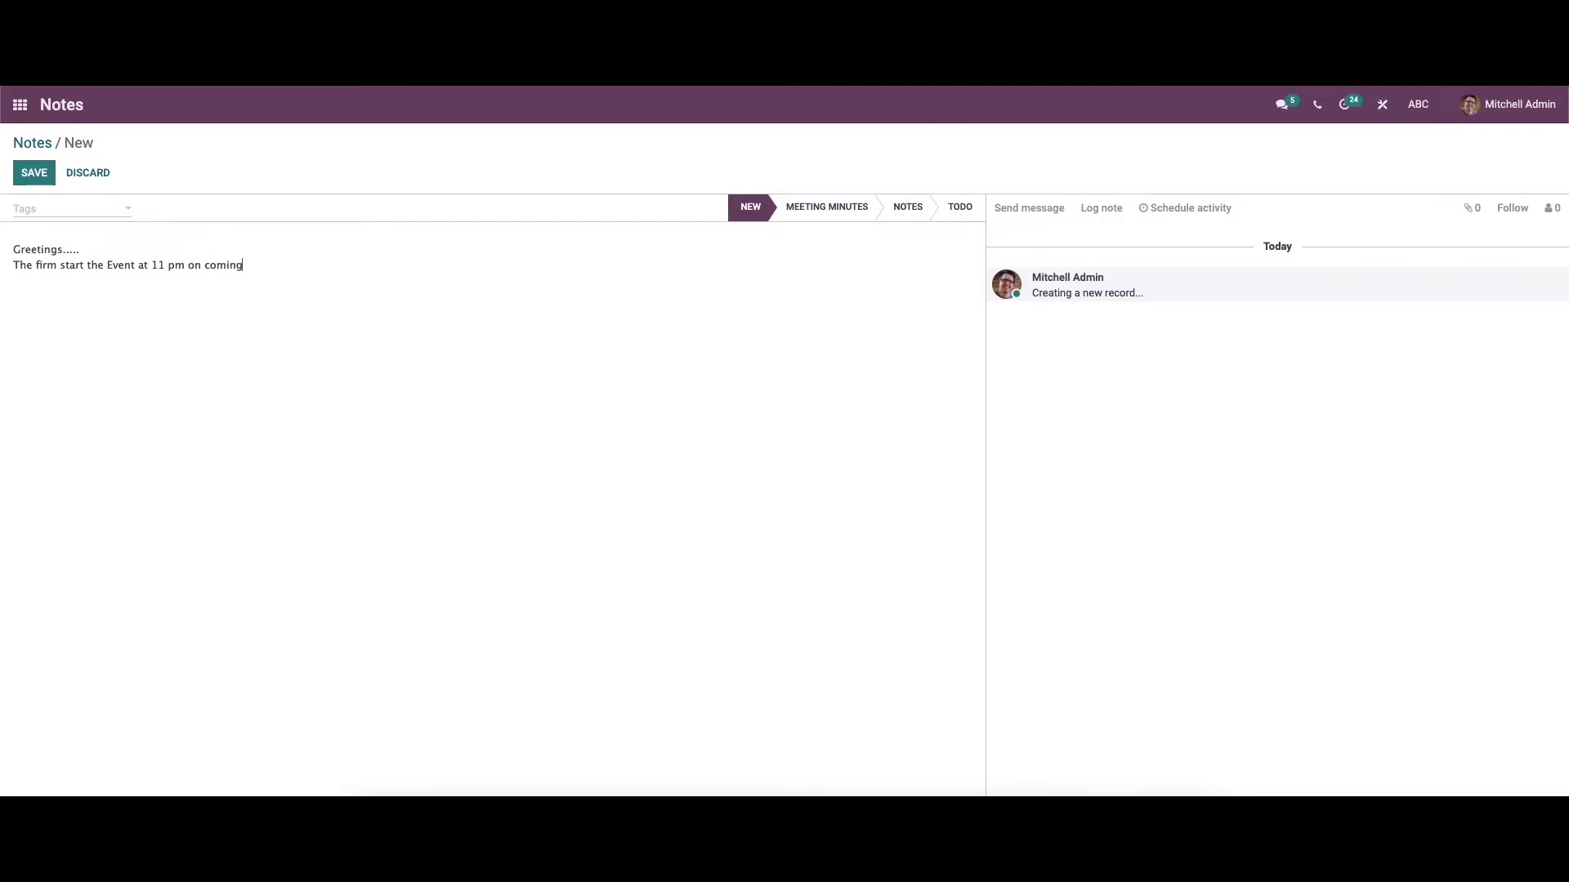
text(Saturday.)
drag(13, 249, 169, 277)
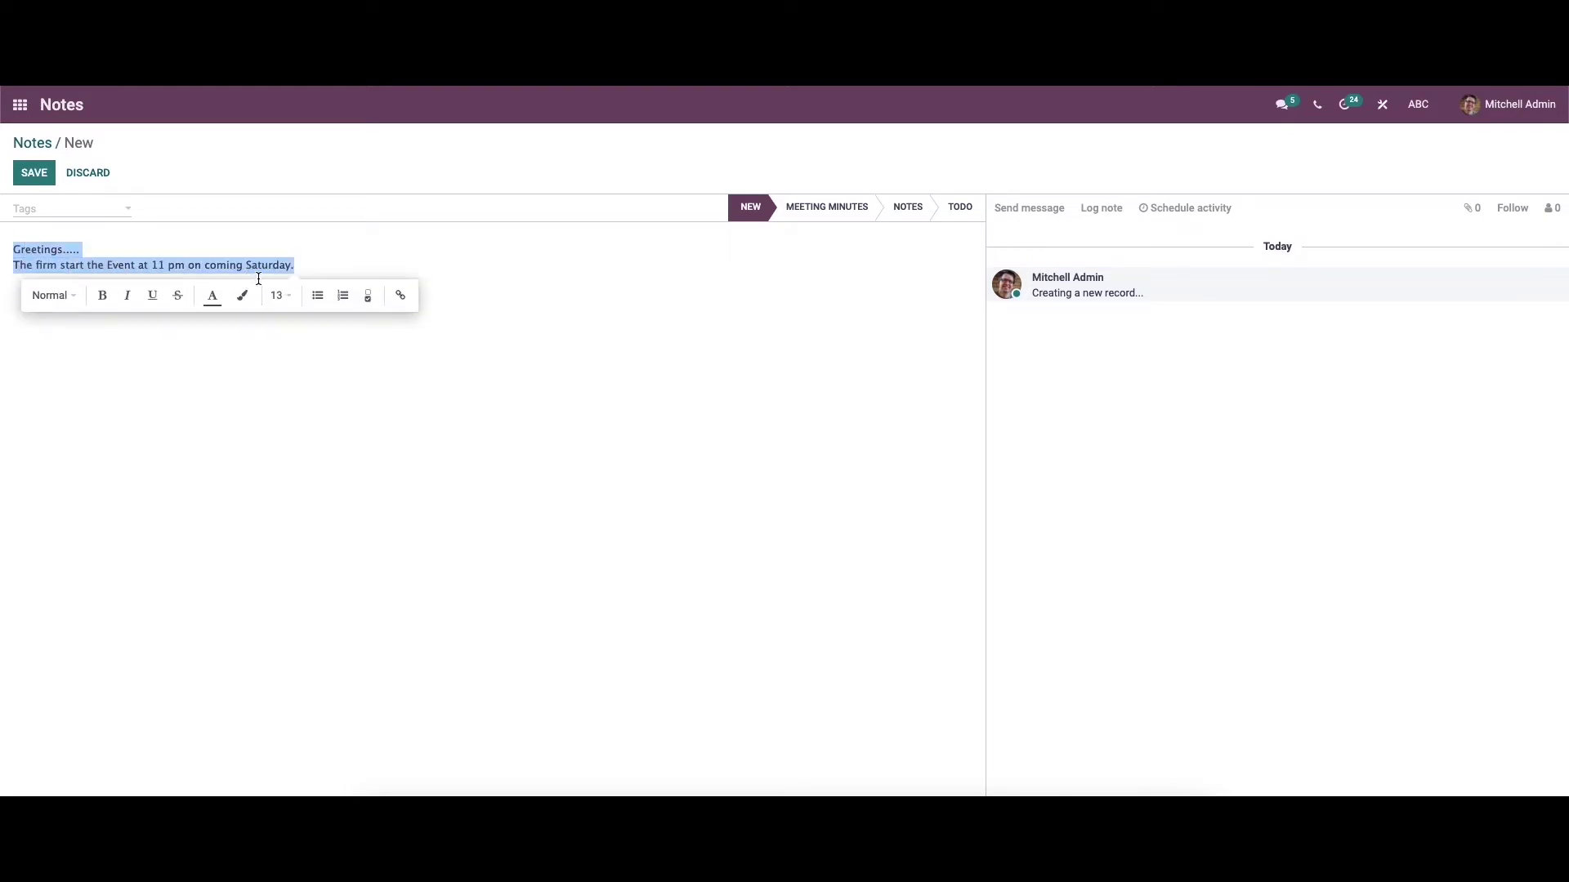
click(60, 295)
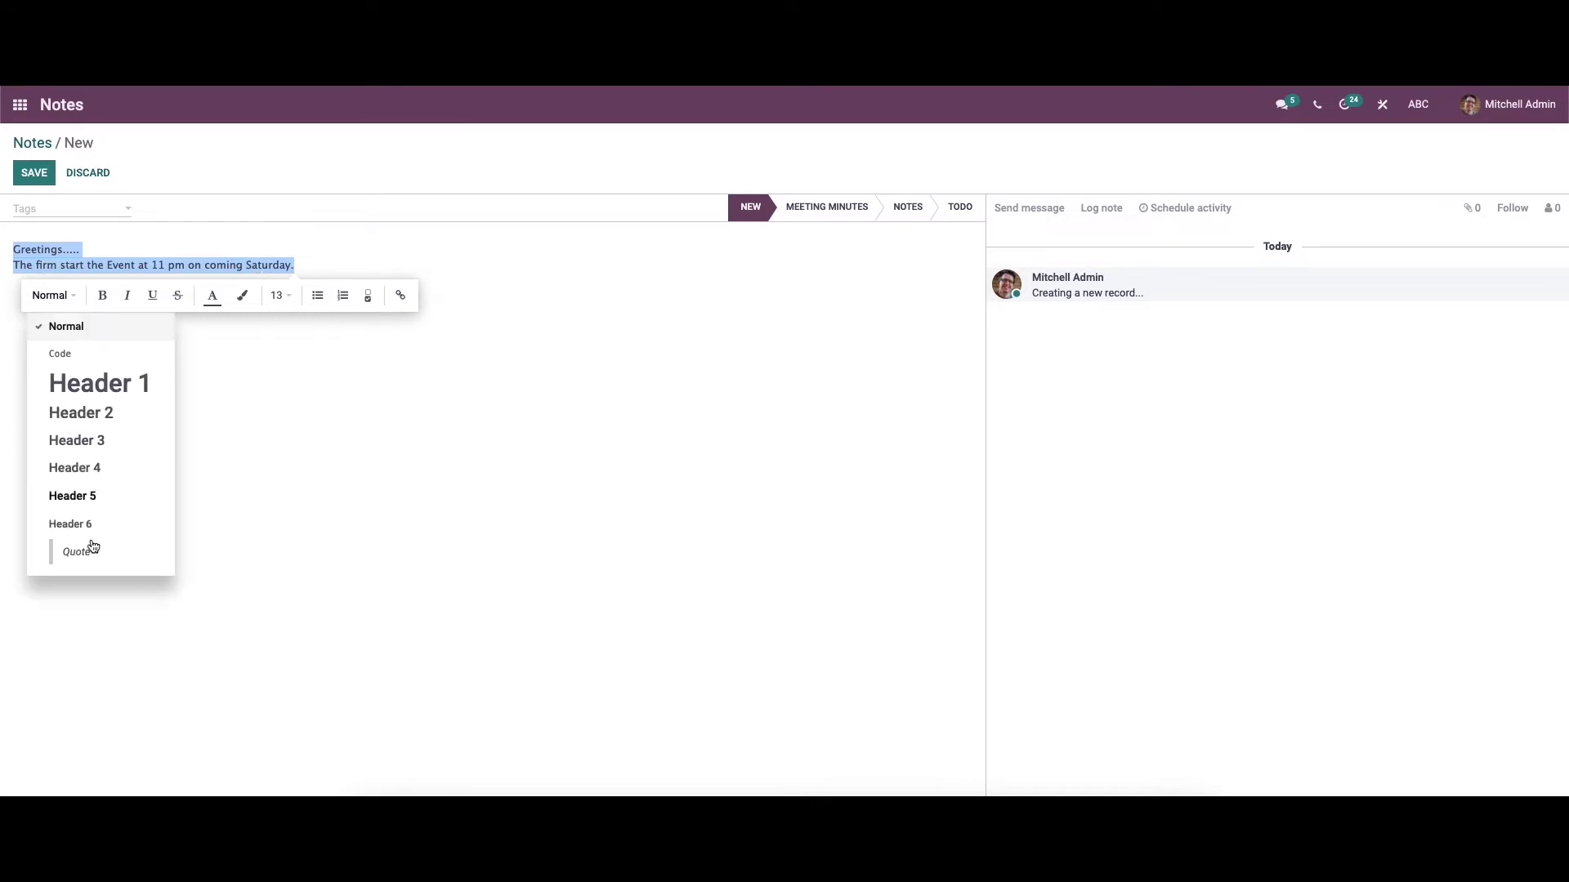
click(66, 298)
click(103, 297)
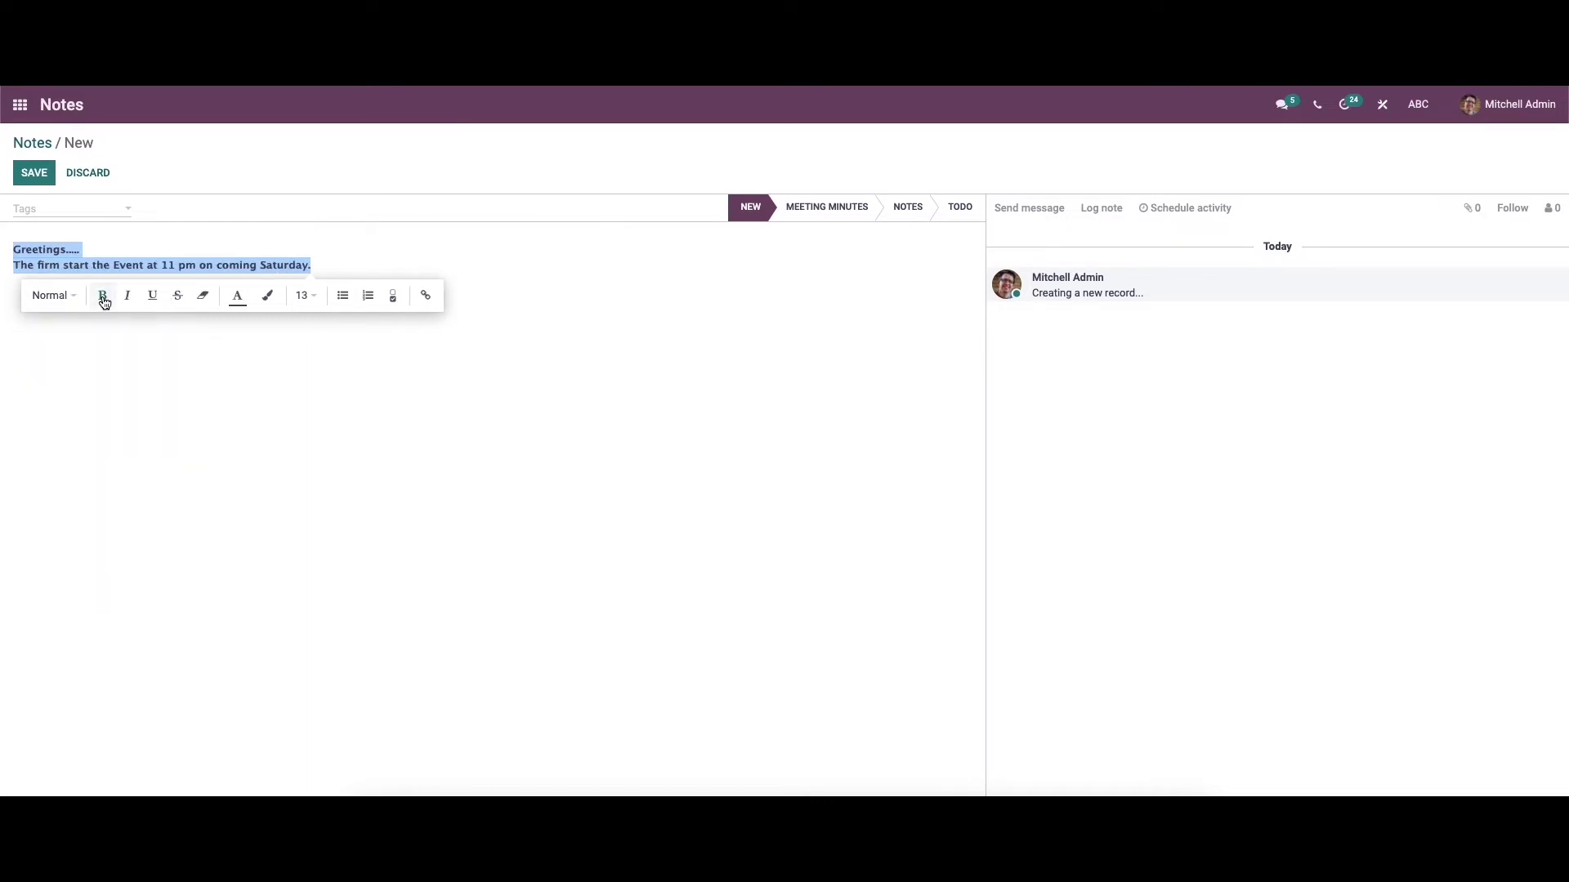
click(128, 298)
click(149, 297)
click(127, 296)
click(102, 296)
click(152, 297)
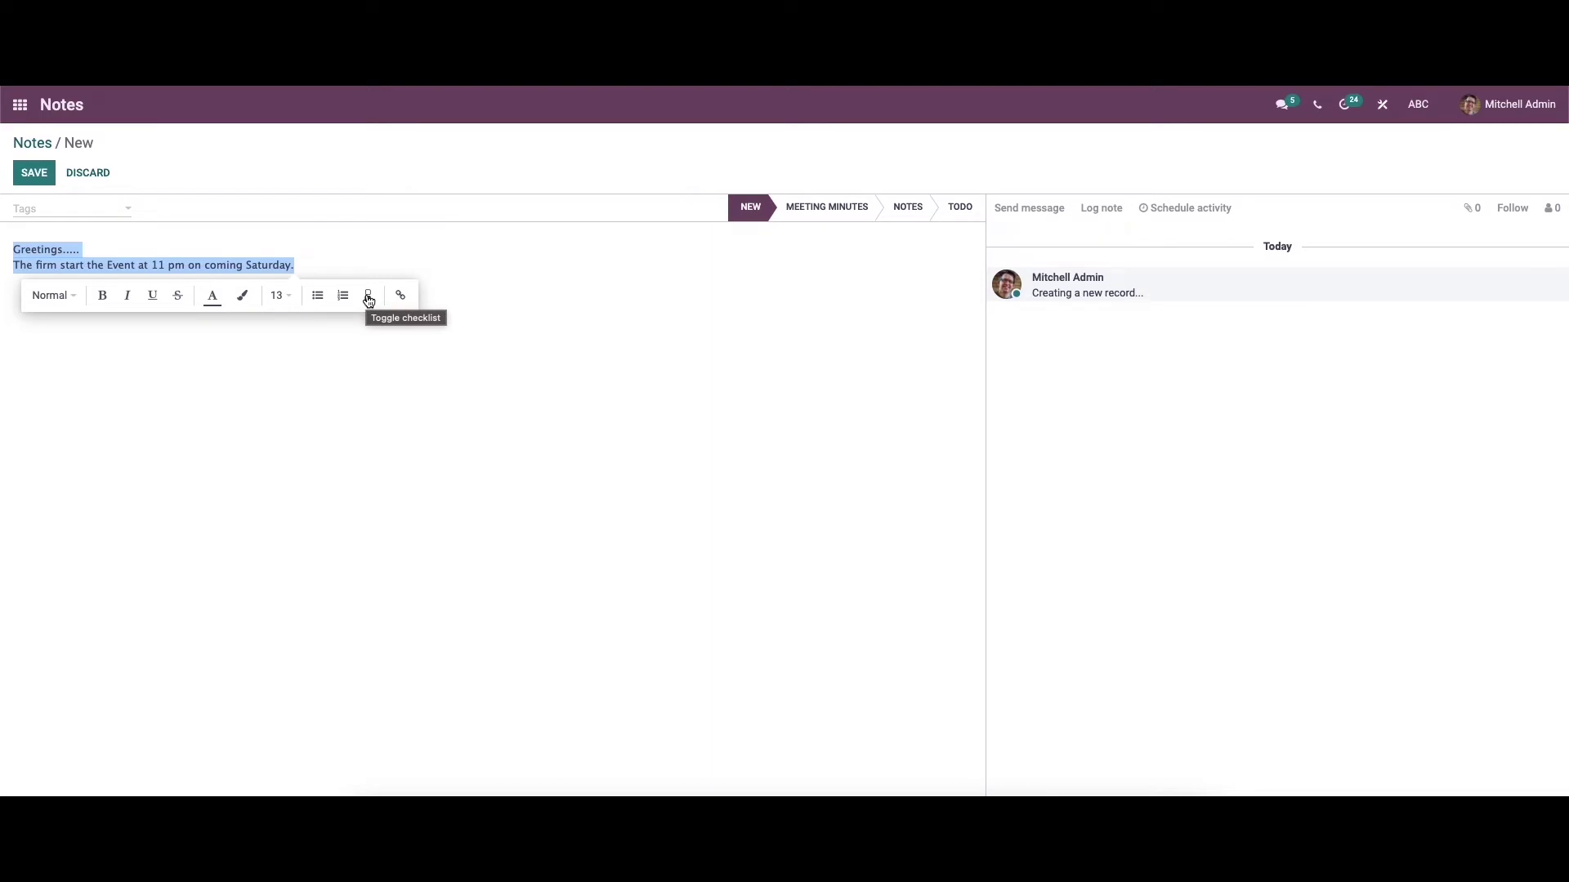
click(282, 296)
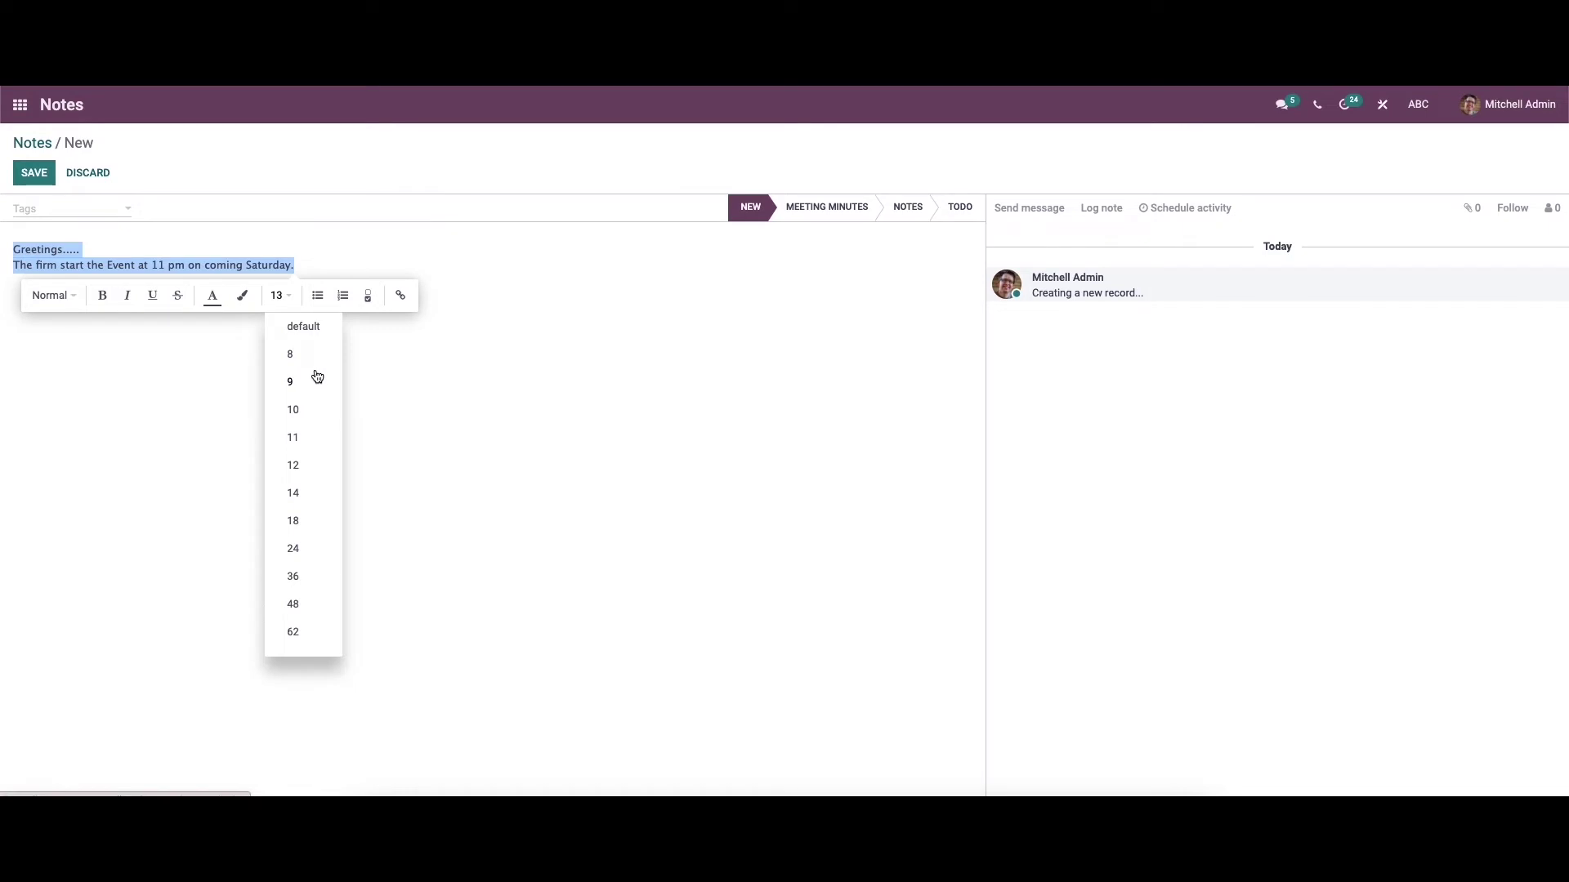
click(242, 296)
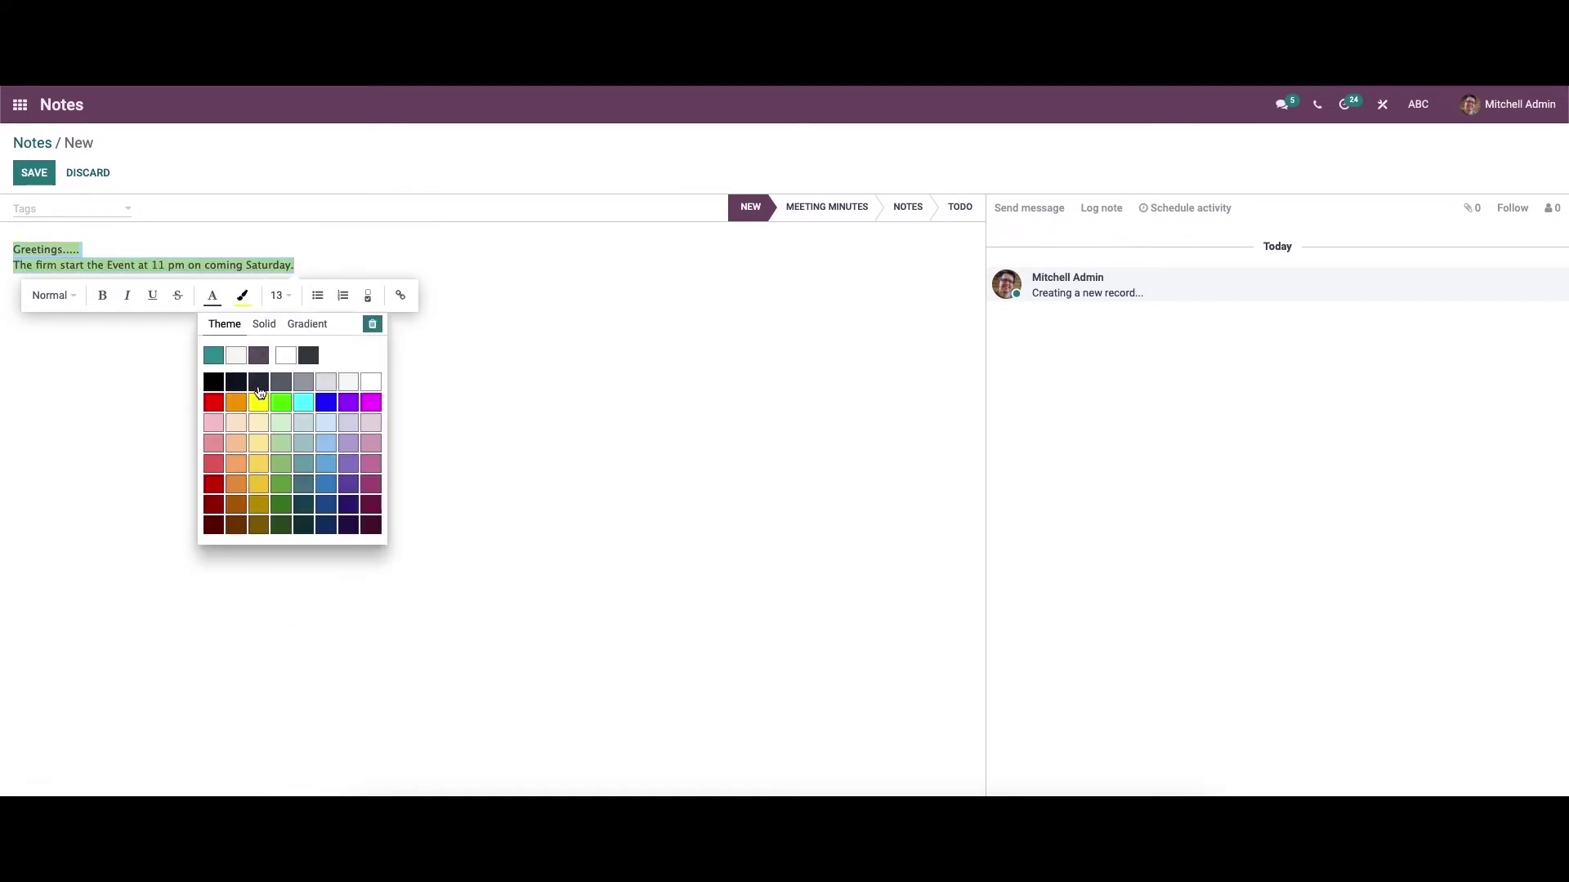
click(243, 297)
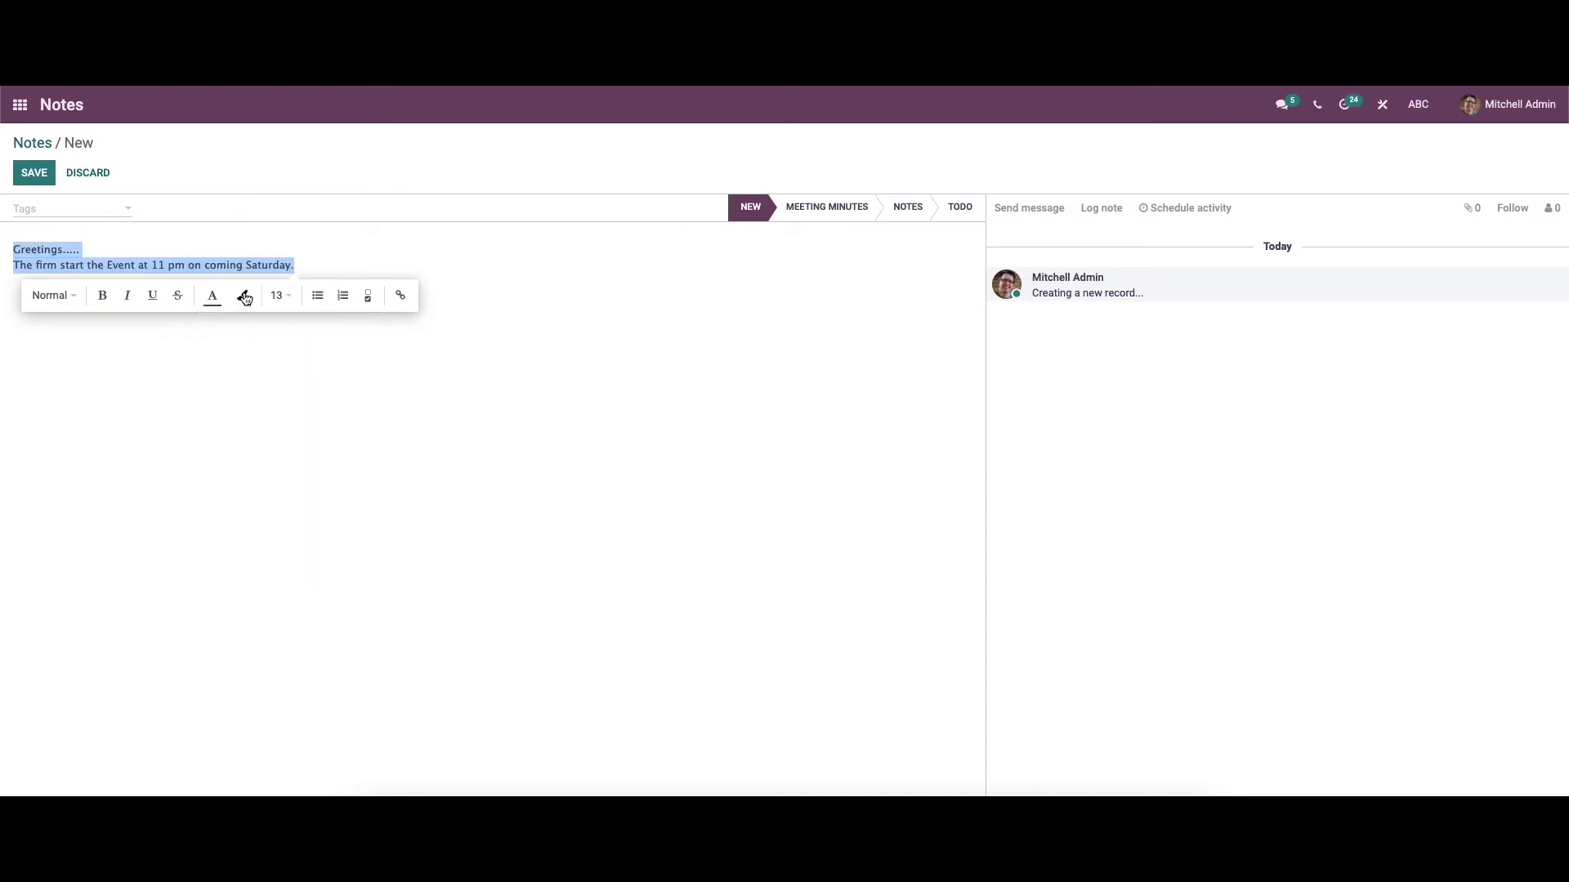
click(308, 334)
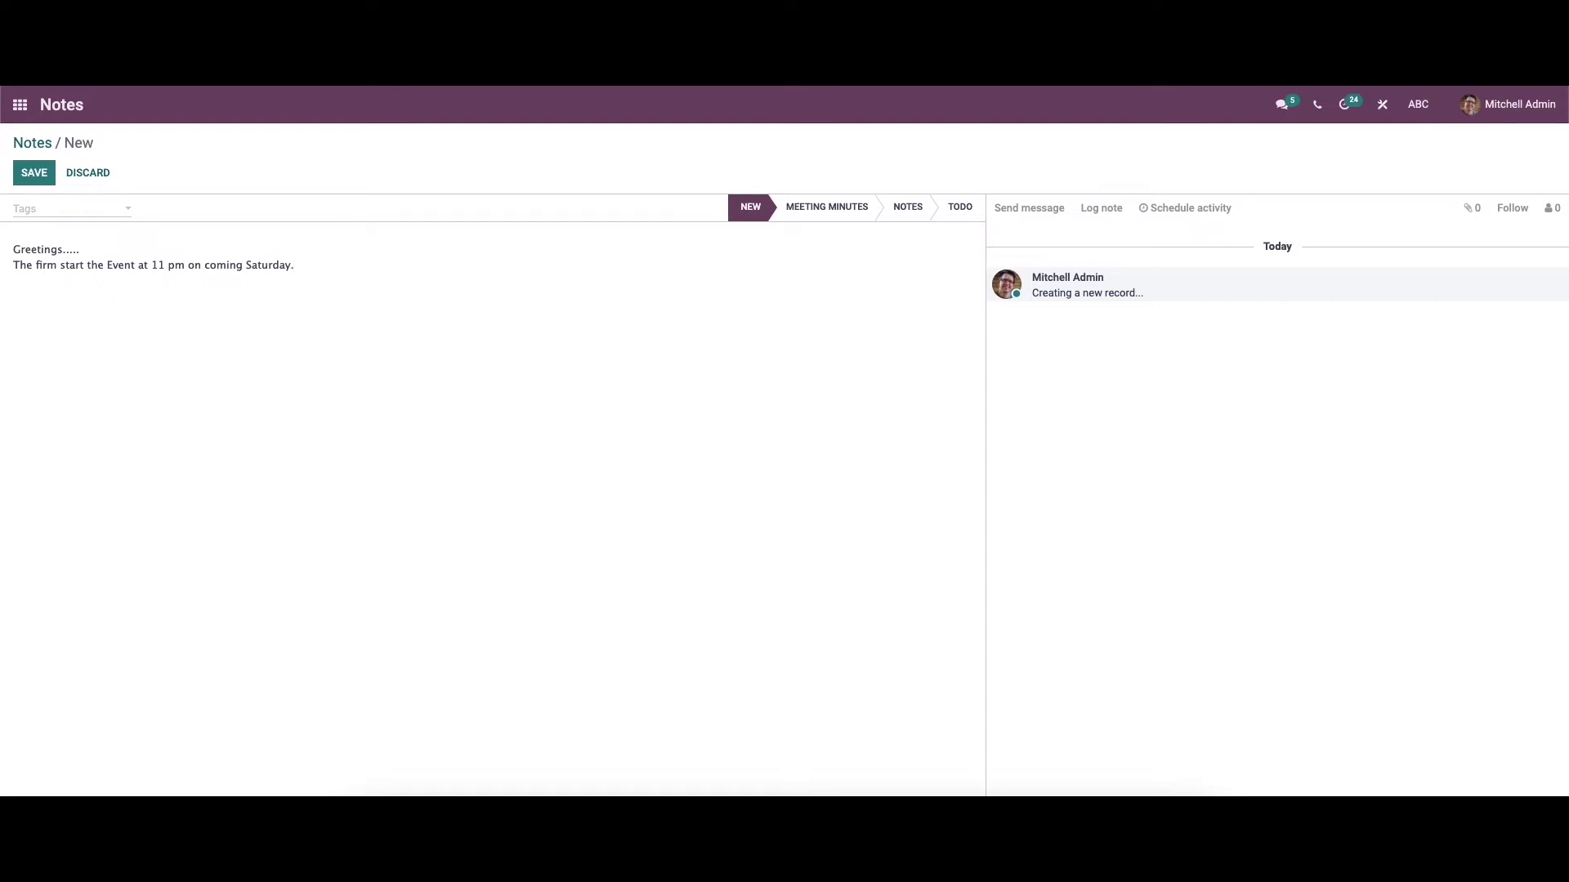
- Type '/' after the Saturday sentence and scroll the block list down to the Navigation Button entry
text(/)
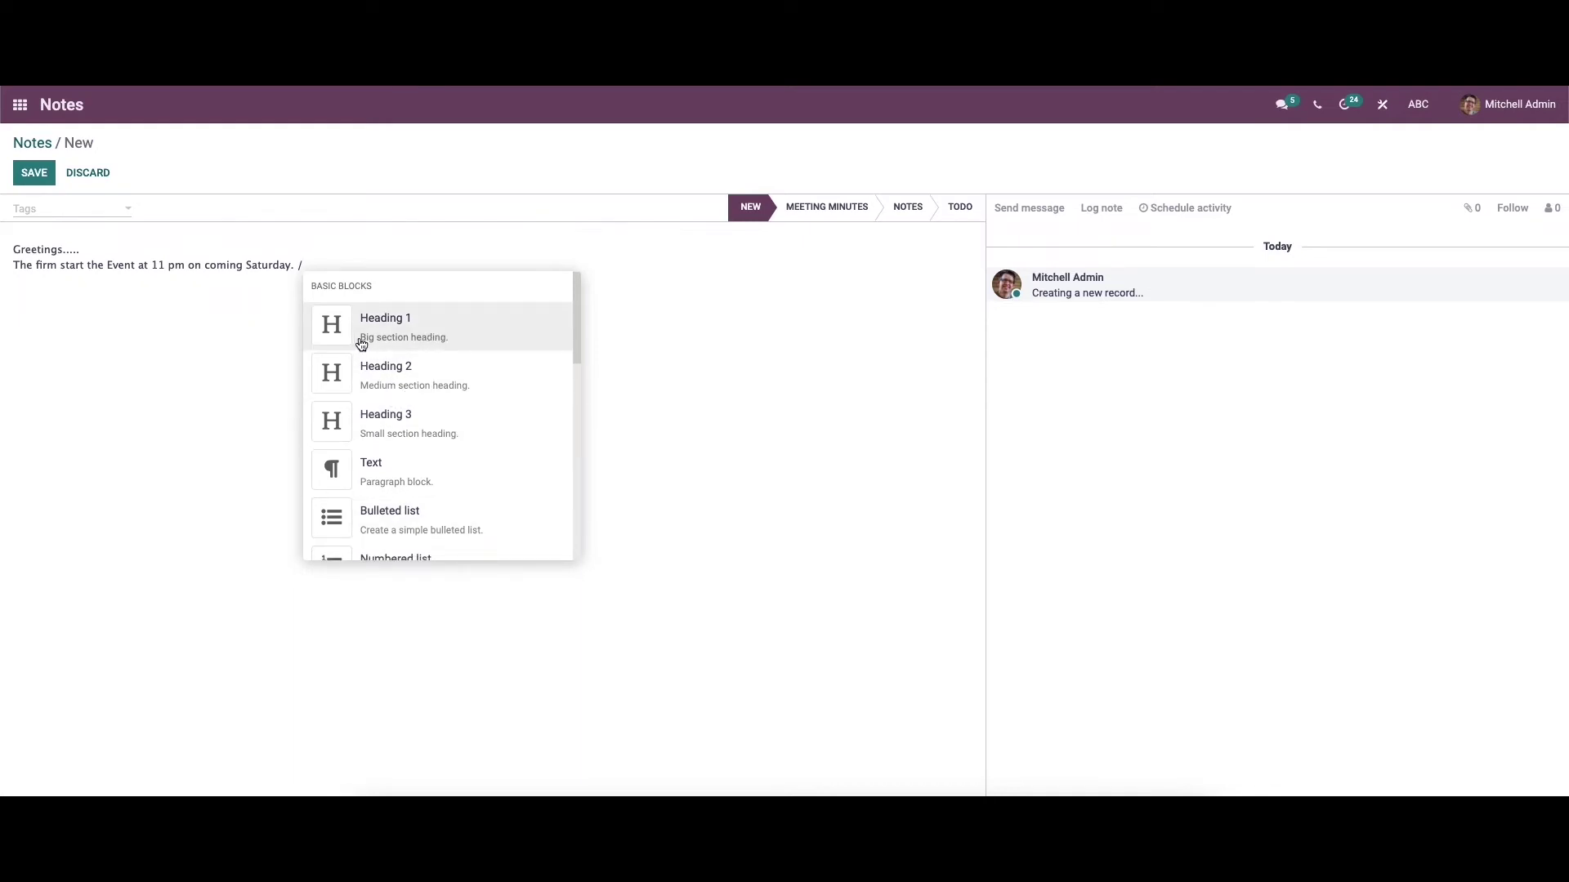
scroll(437, 363, down, 2)
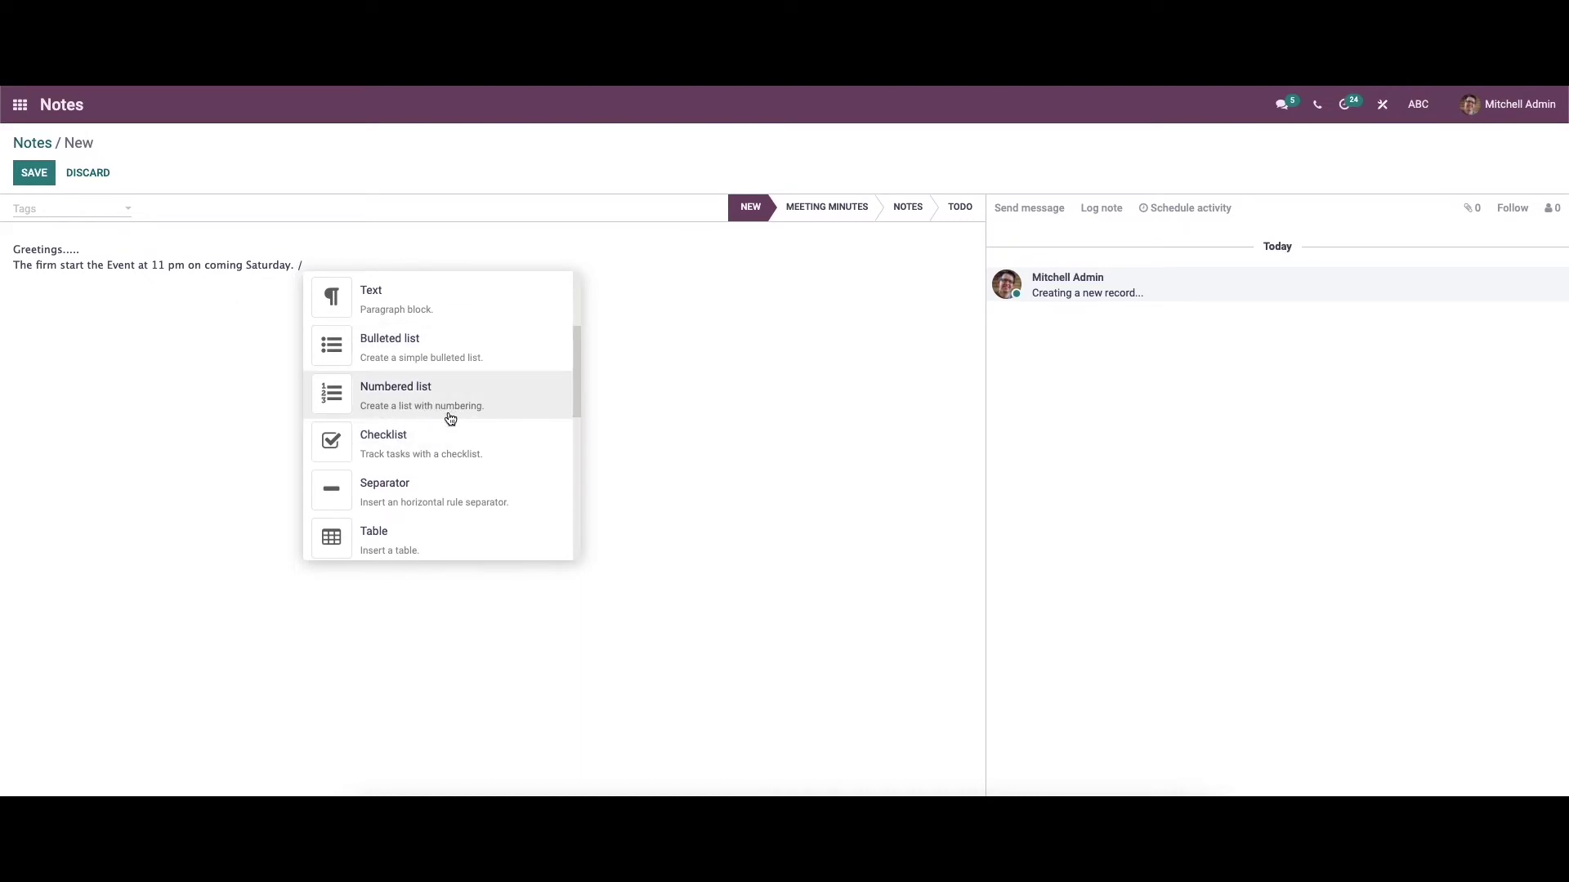
scroll(423, 531, down, 3)
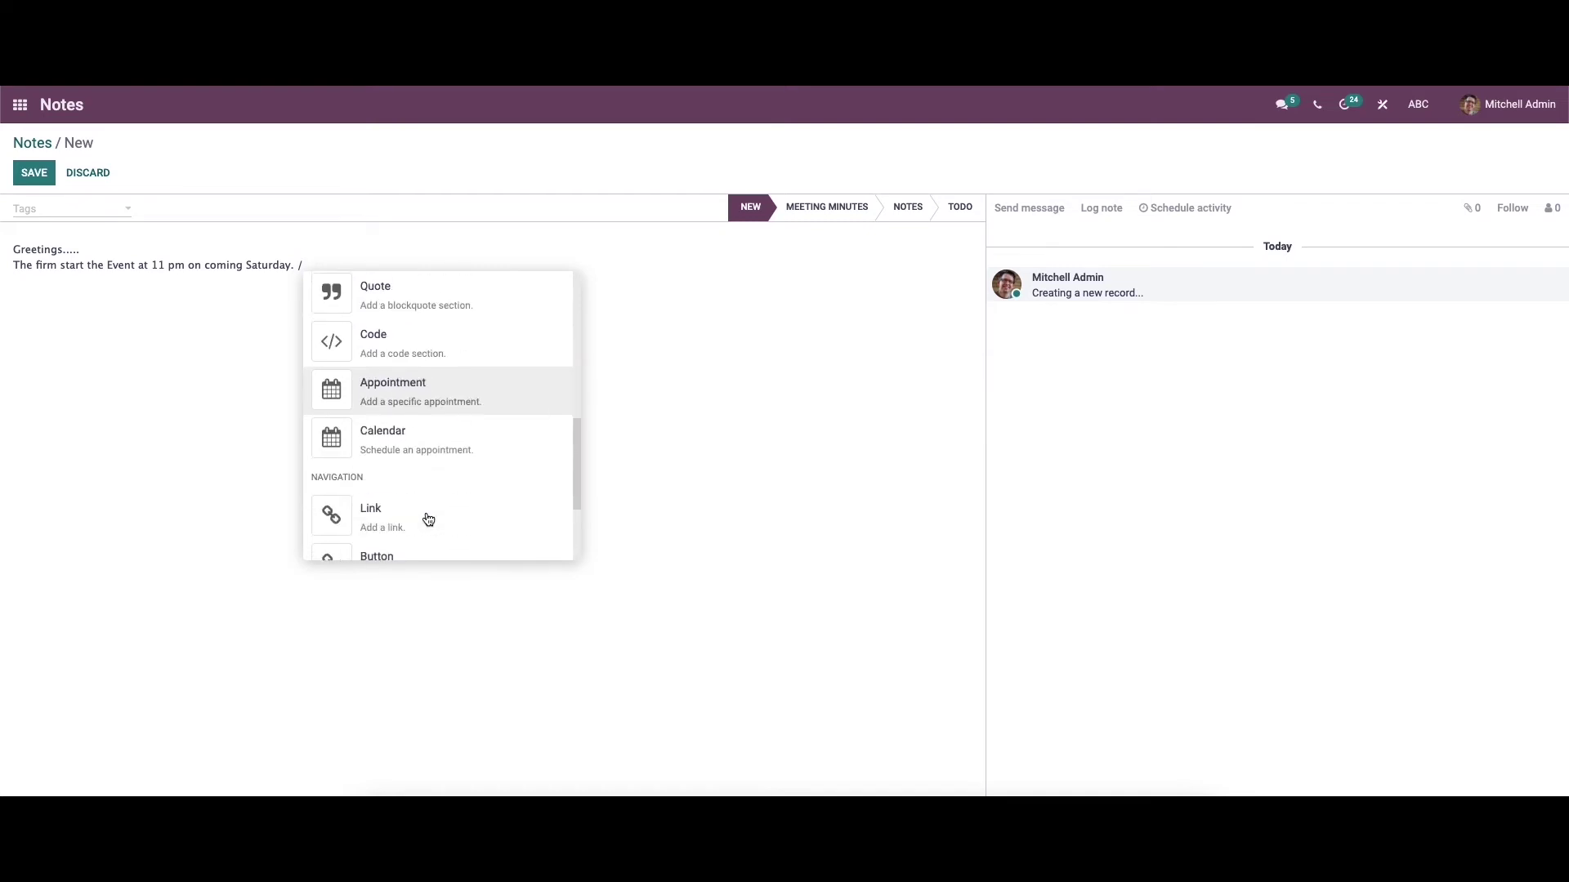
scroll(433, 451, down, 1)
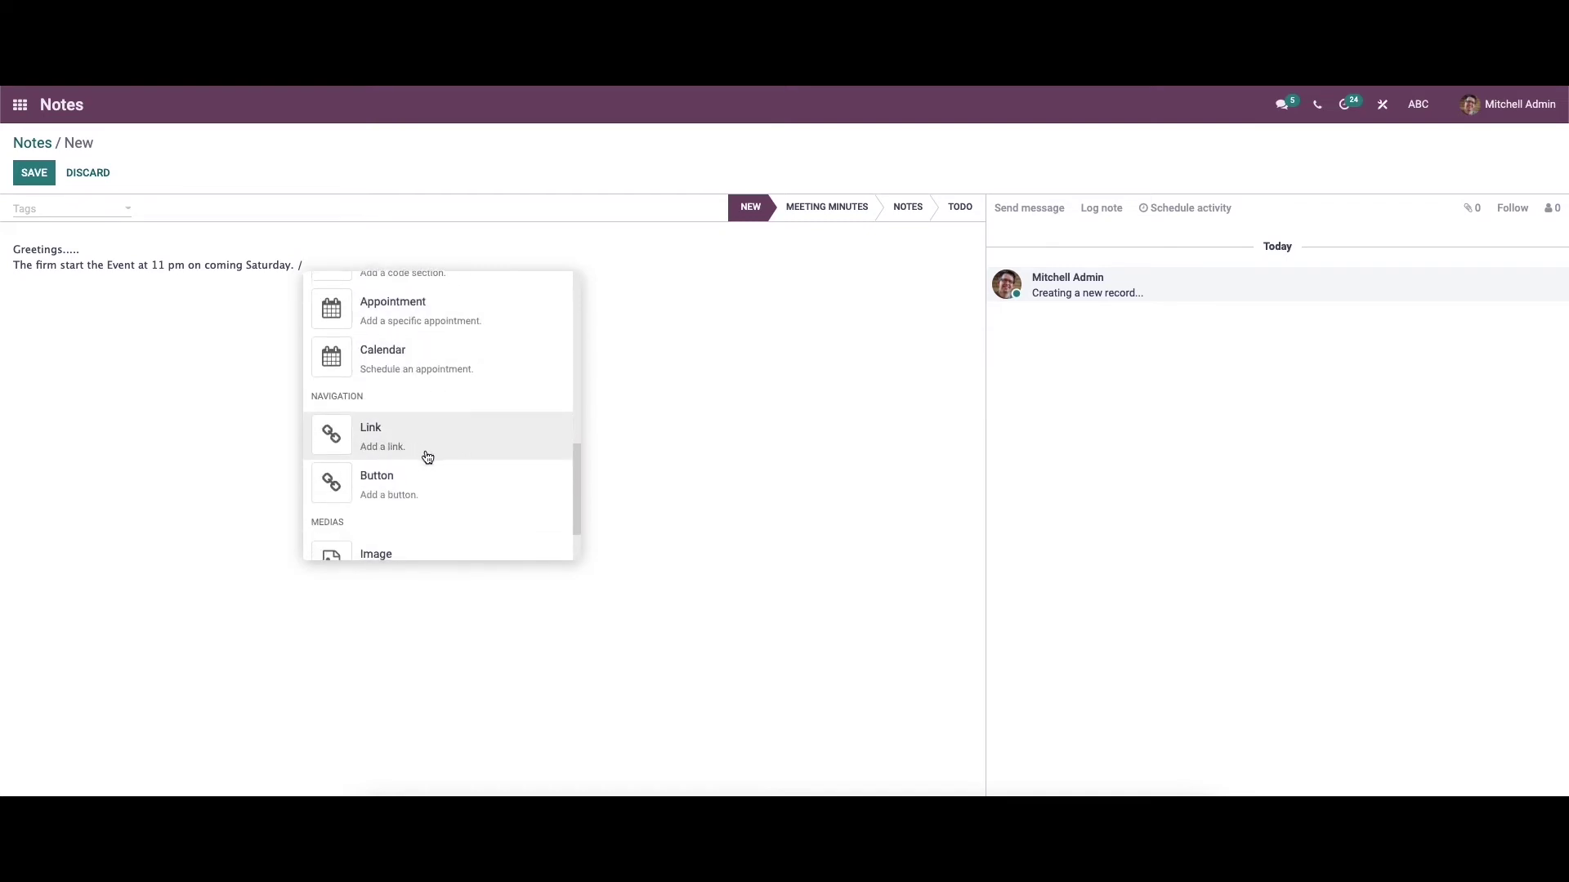
scroll(426, 455, down, 1)
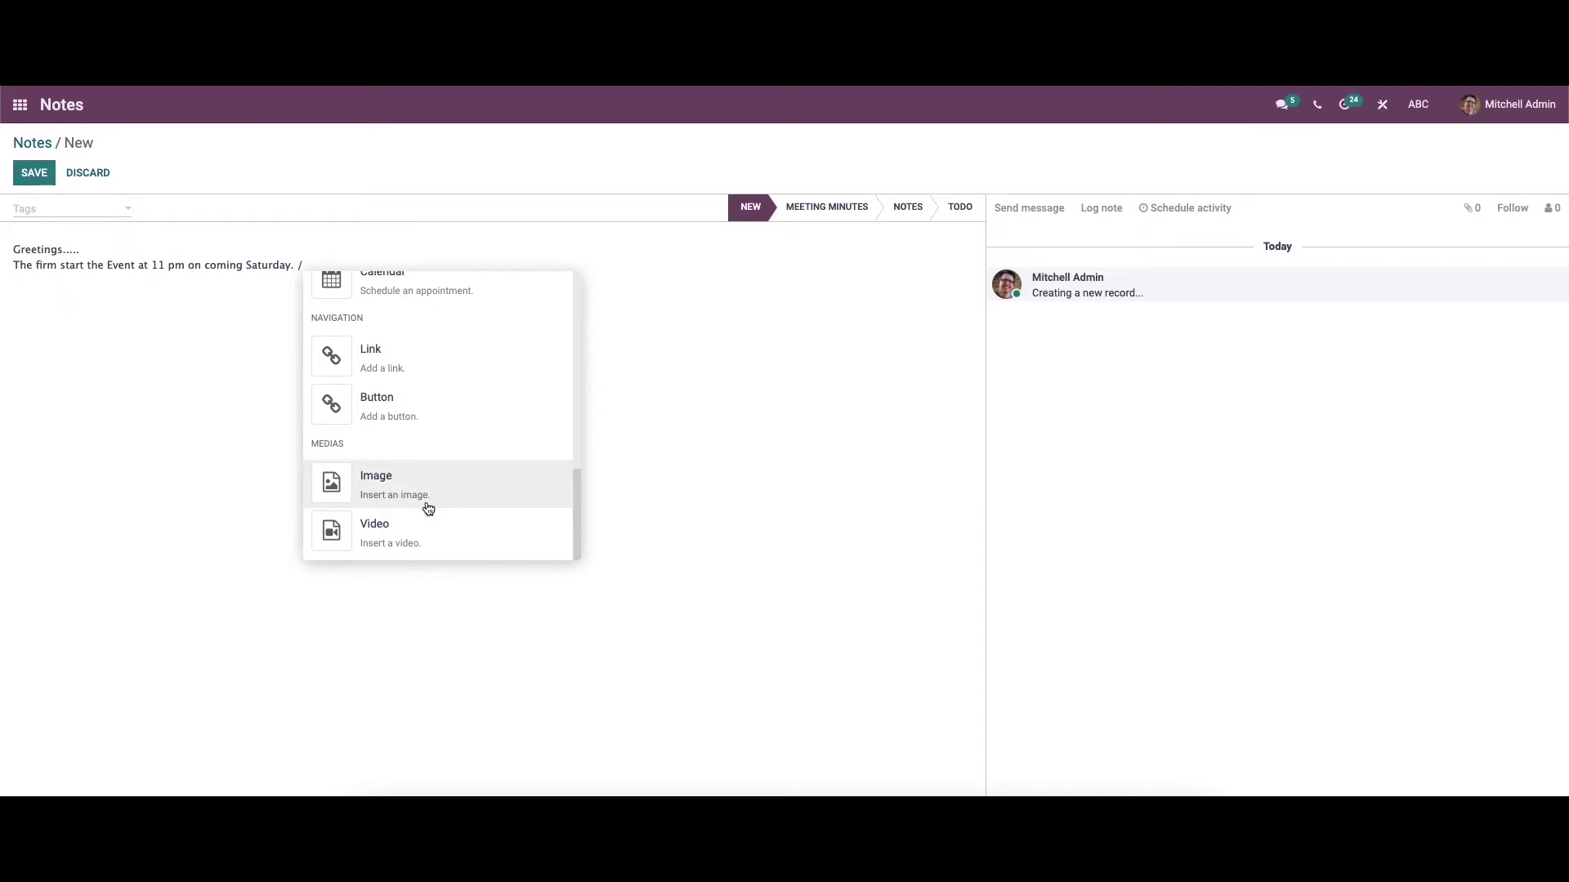
- Insert a button labelled with the event announcement, linked to the suggested e-mail address
click(446, 411)
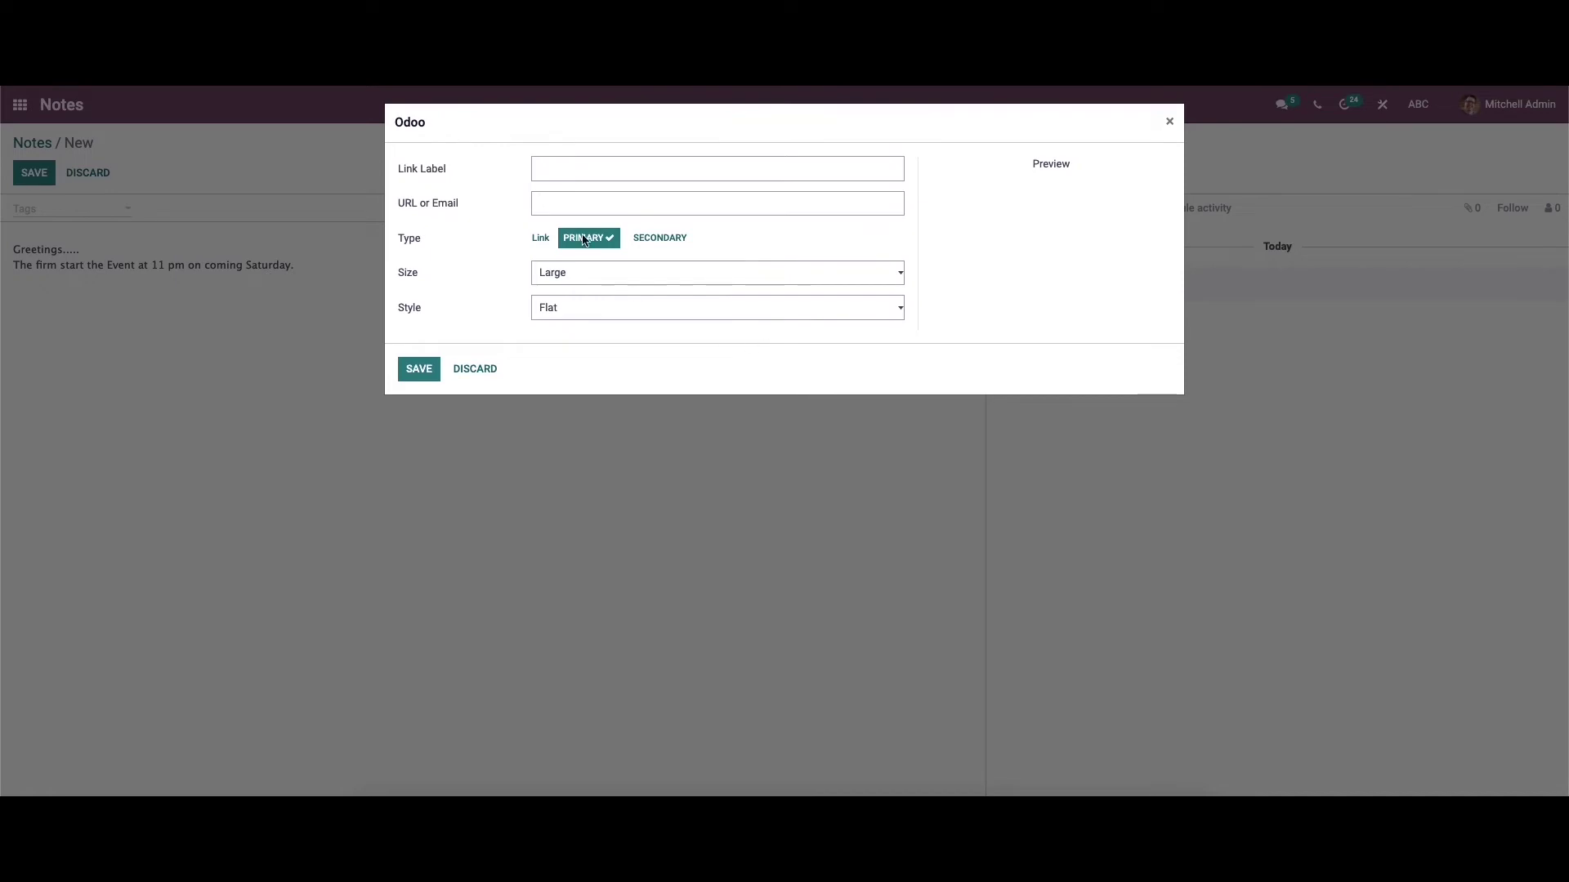
click(555, 167)
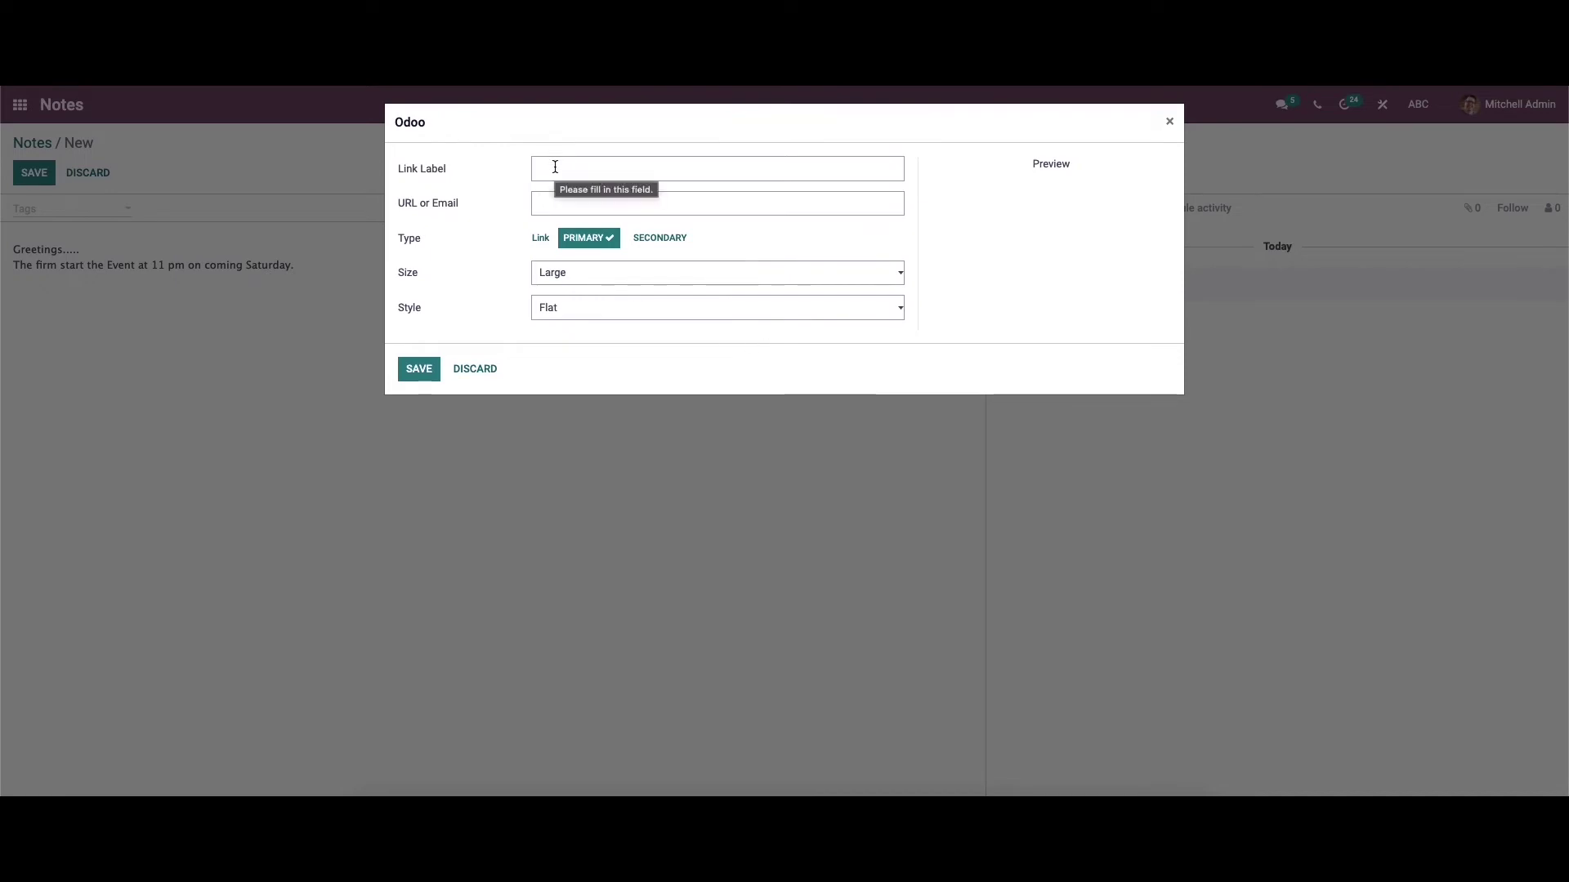
click(581, 205)
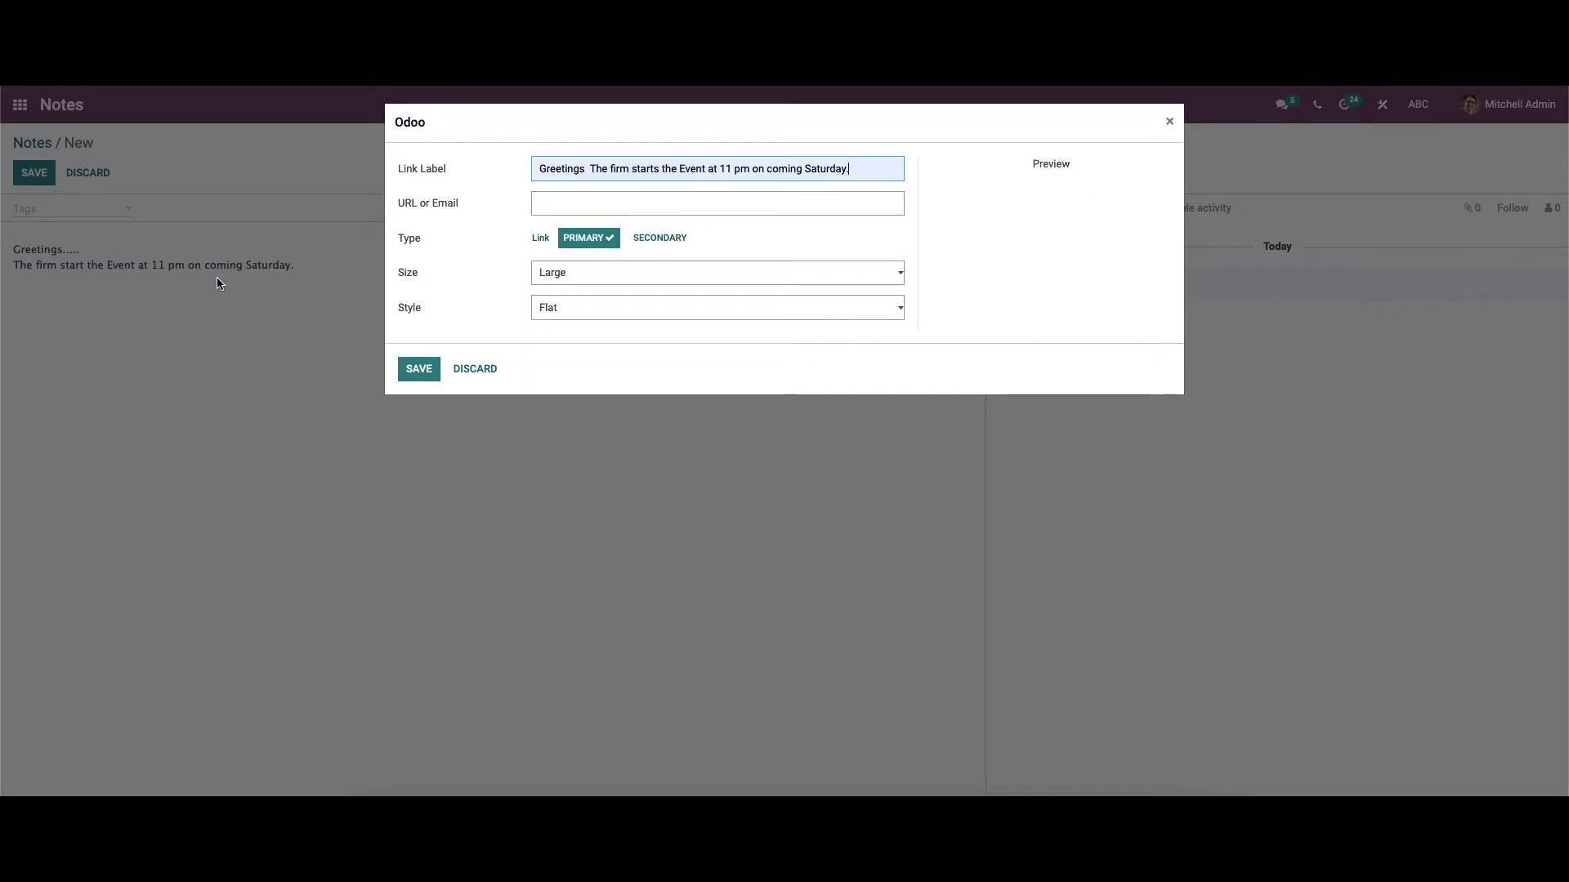
click(568, 205)
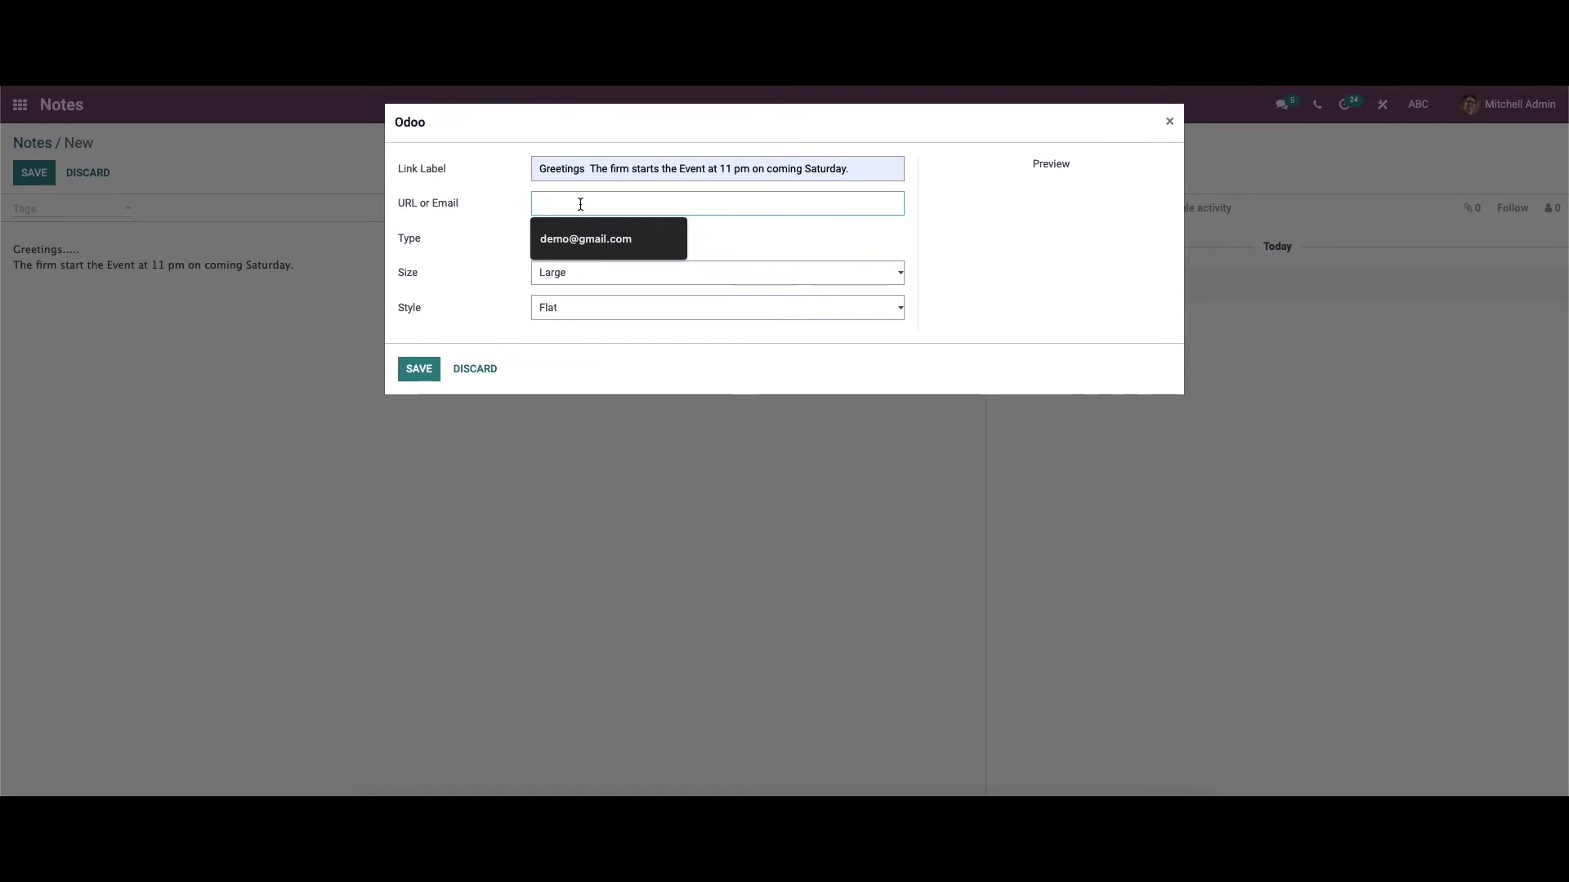
click(580, 239)
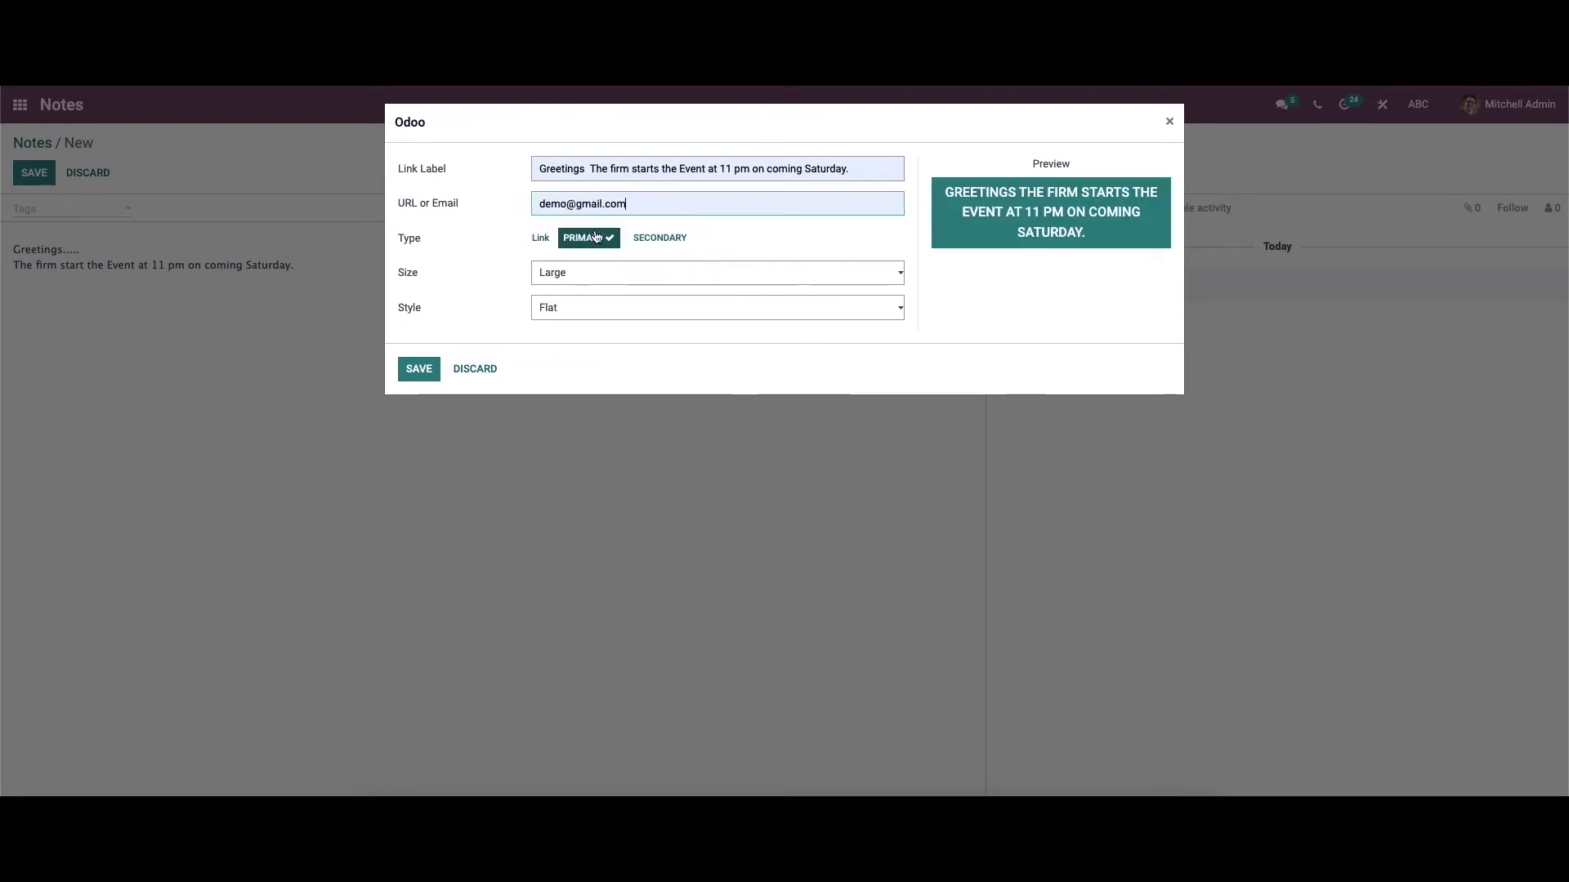
- Make the button secondary type, Large size and Flat style, and save it into the note
click(539, 240)
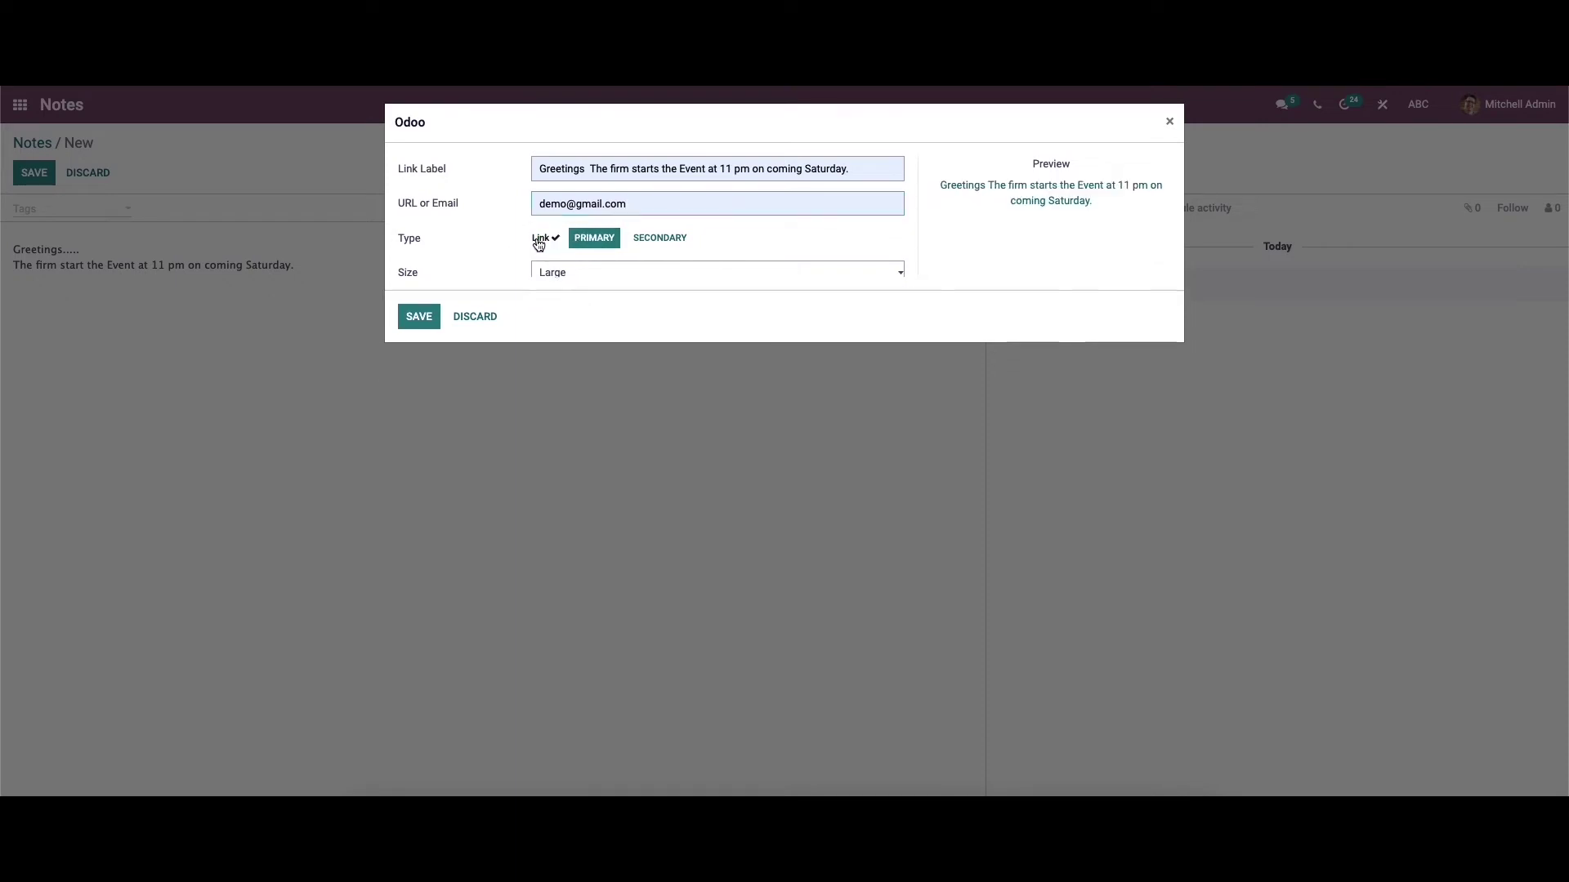
click(608, 239)
click(660, 239)
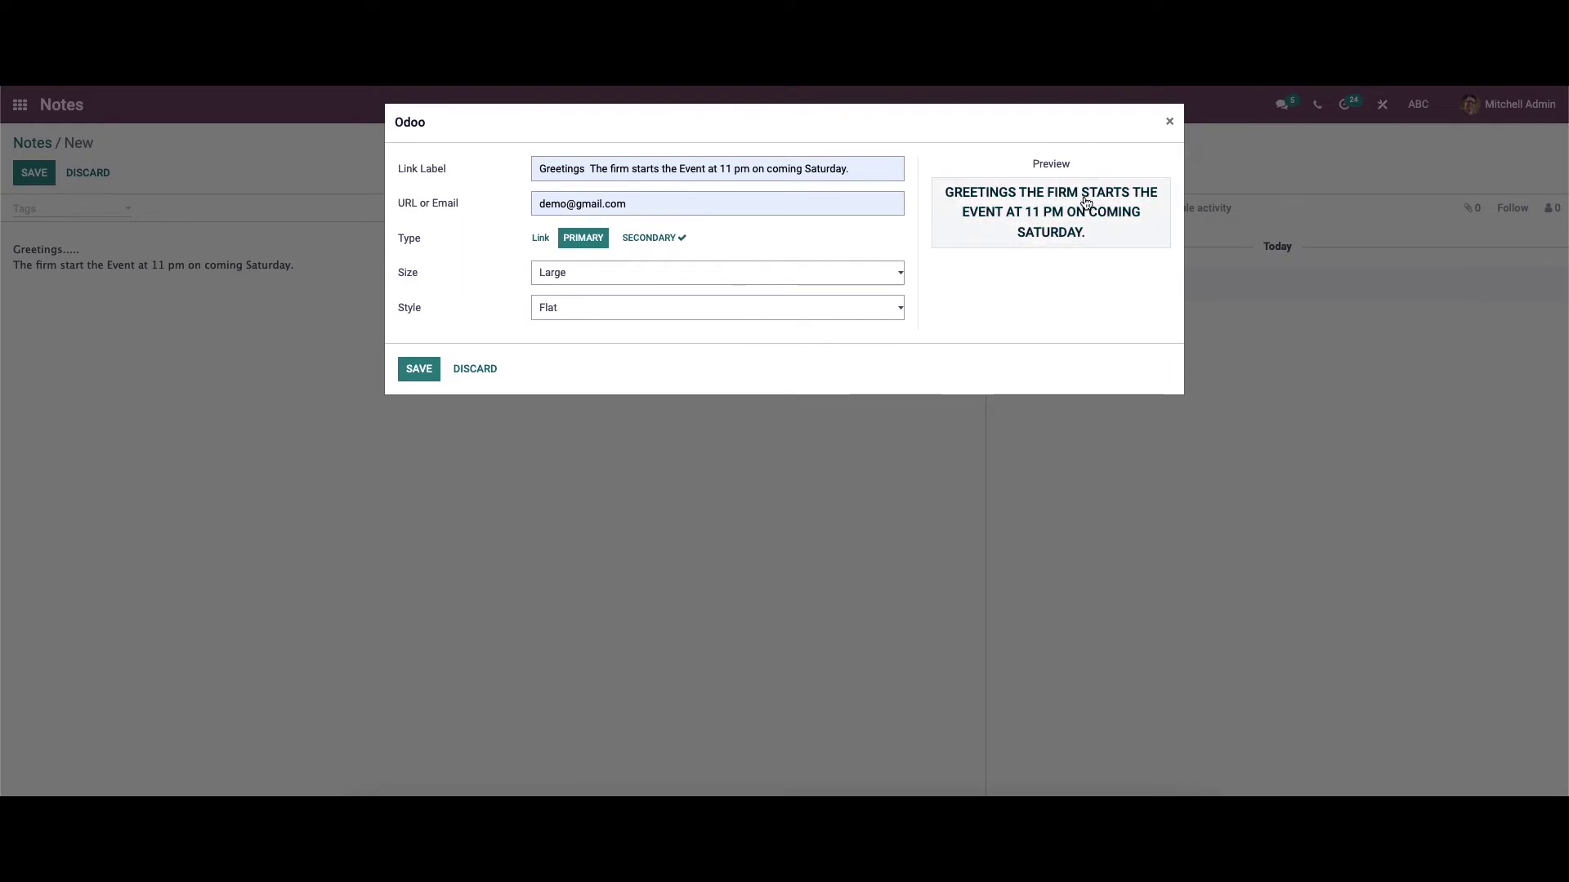
click(560, 275)
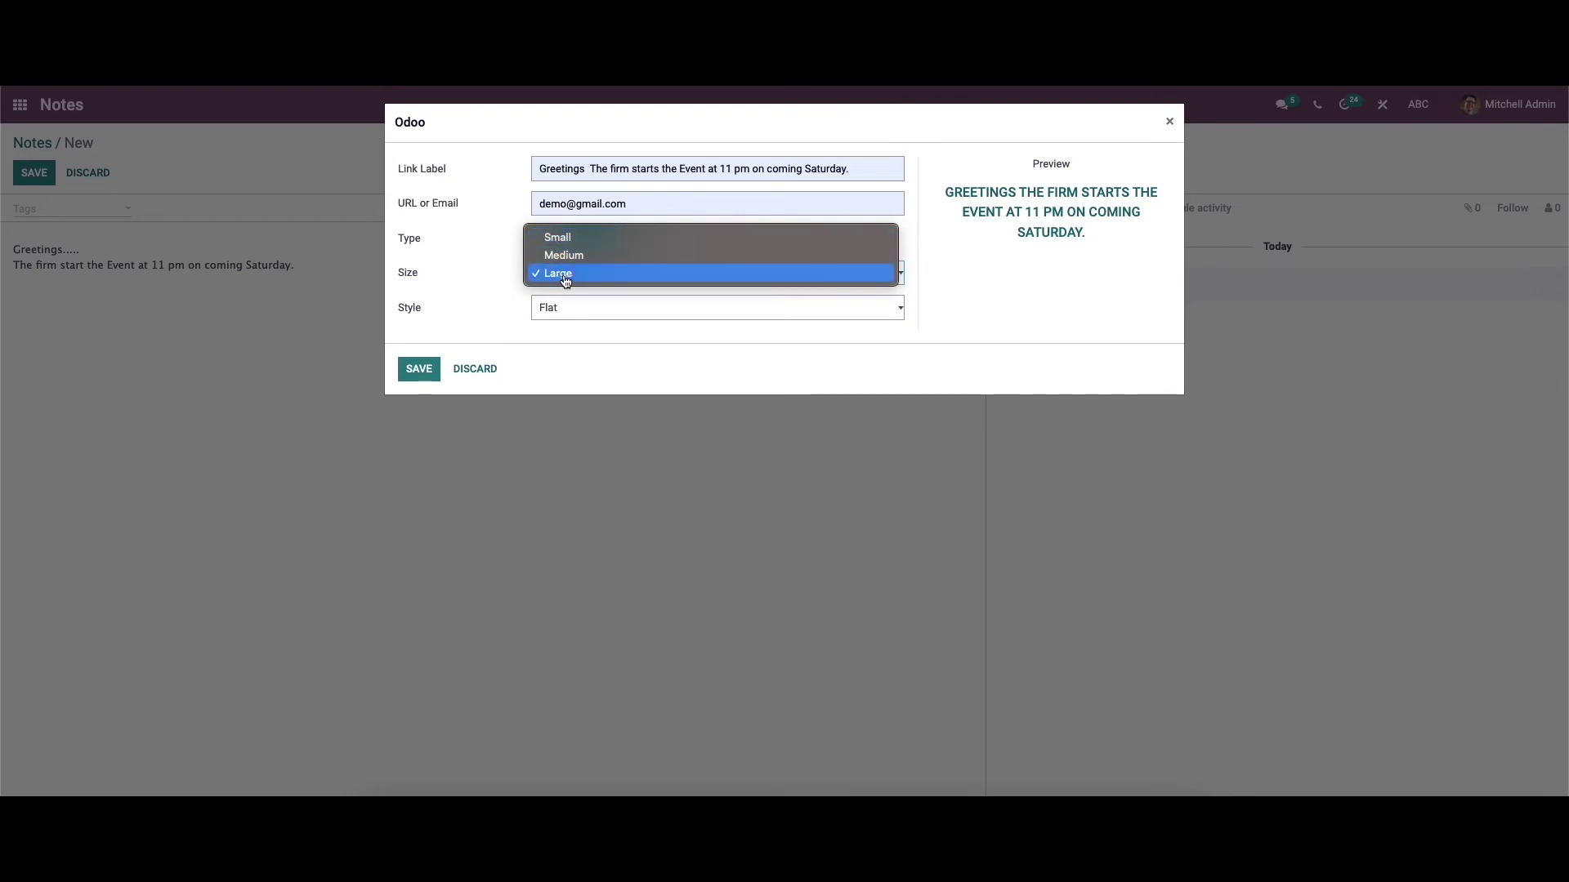
click(576, 314)
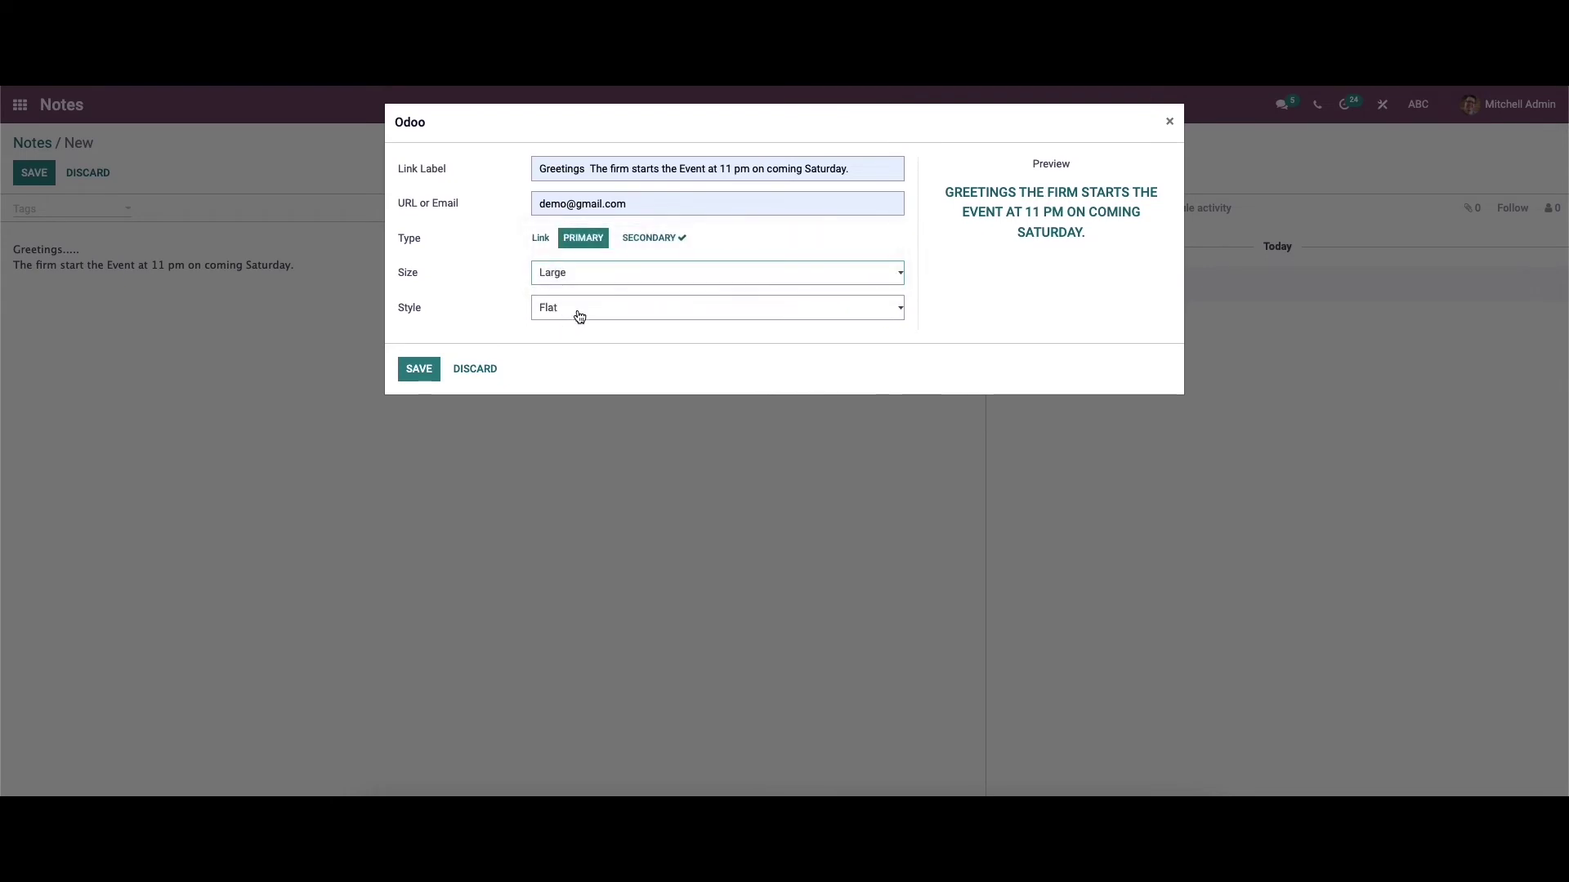
click(579, 316)
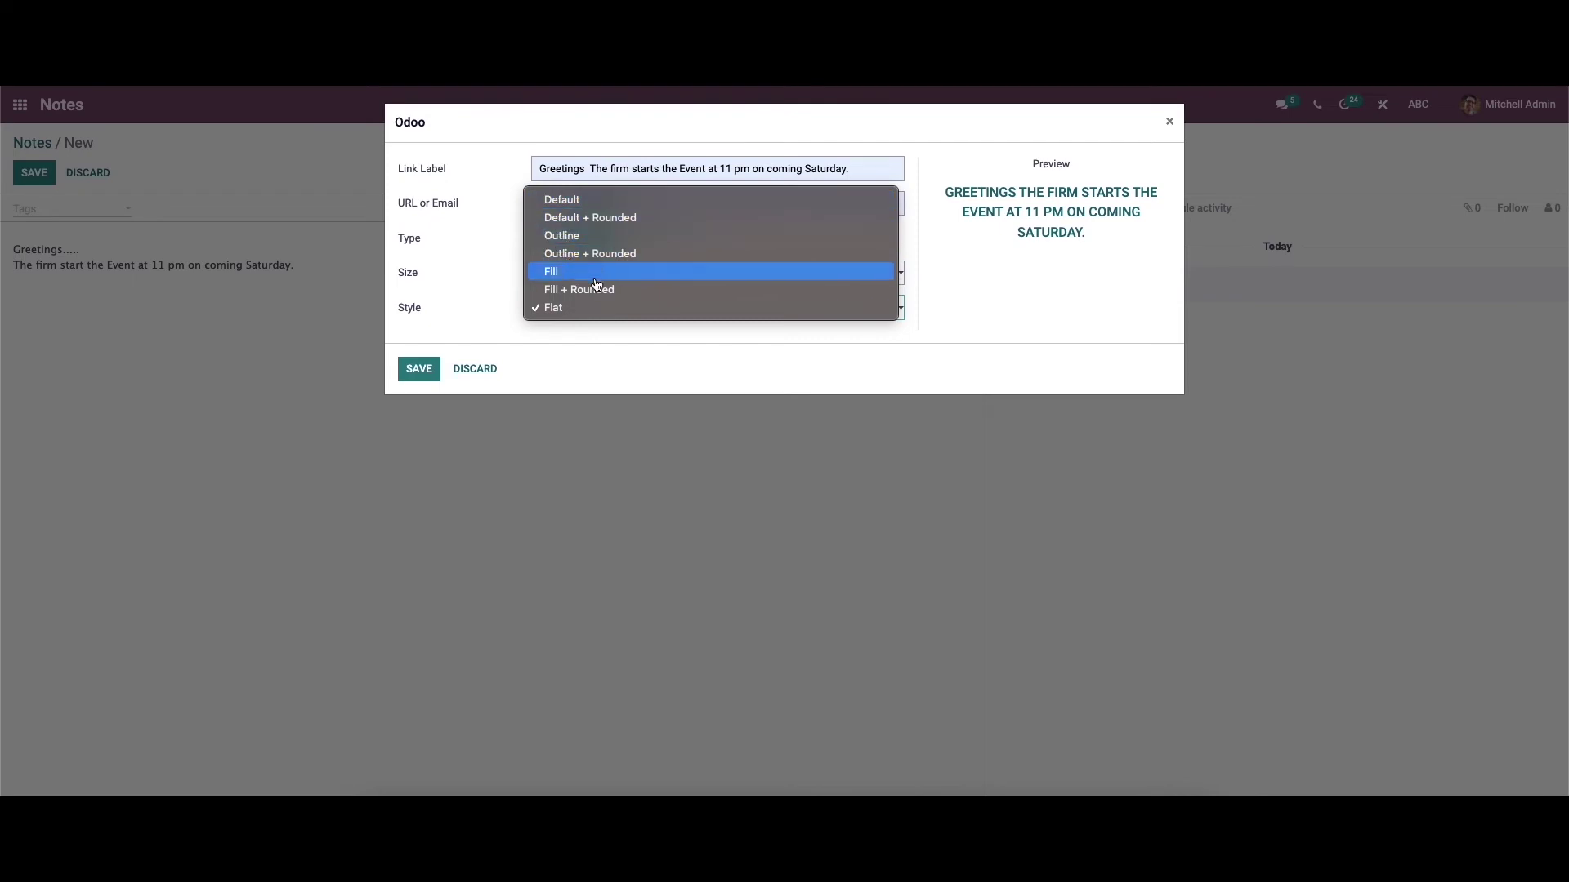
click(501, 304)
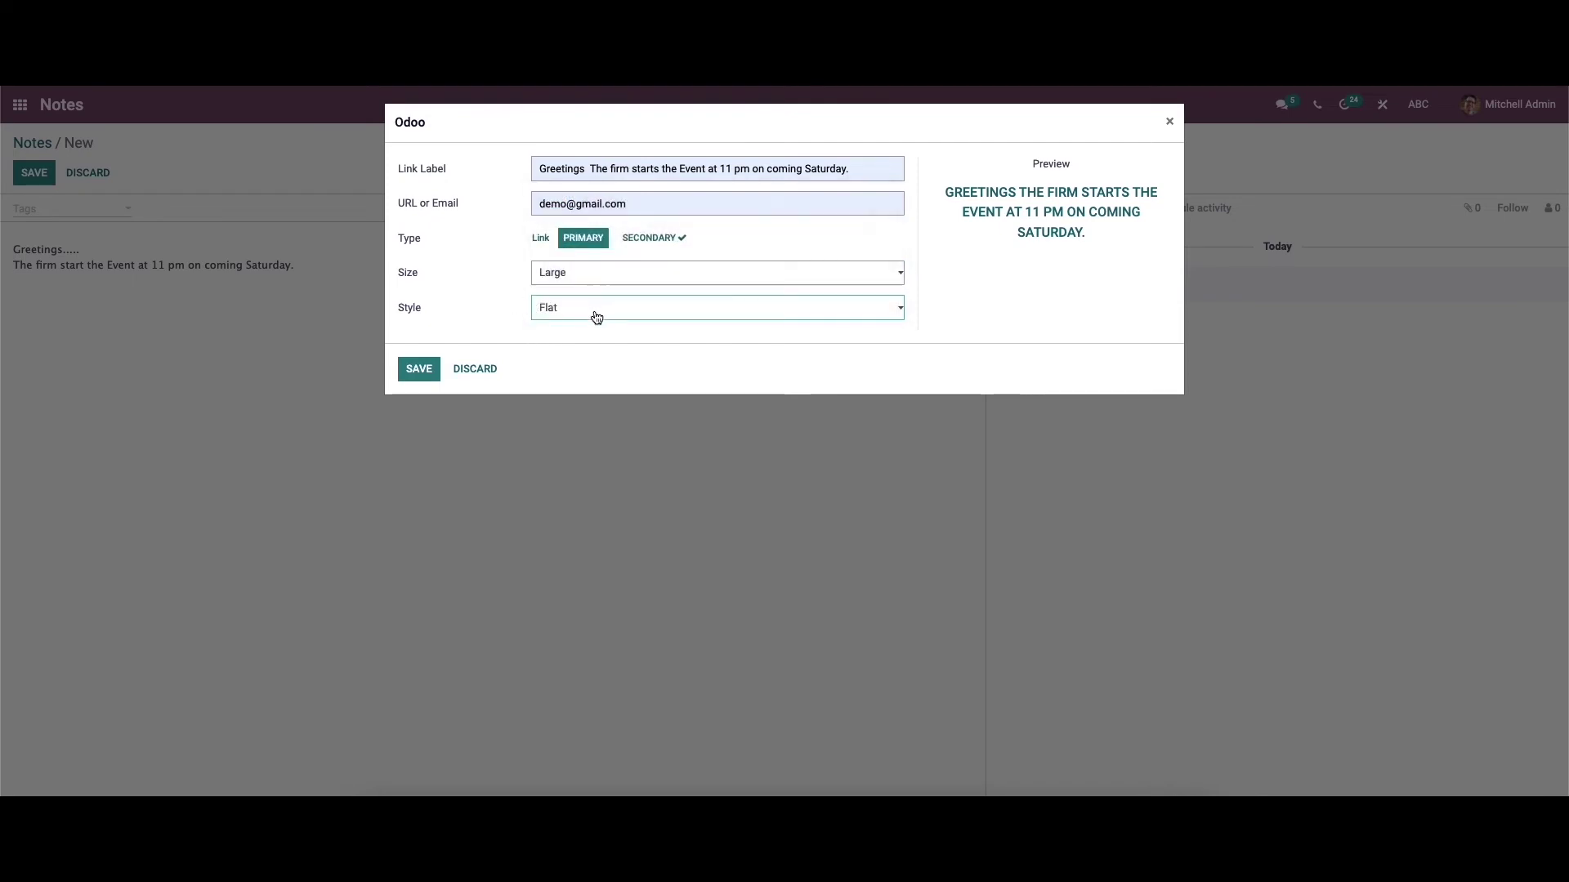
click(419, 370)
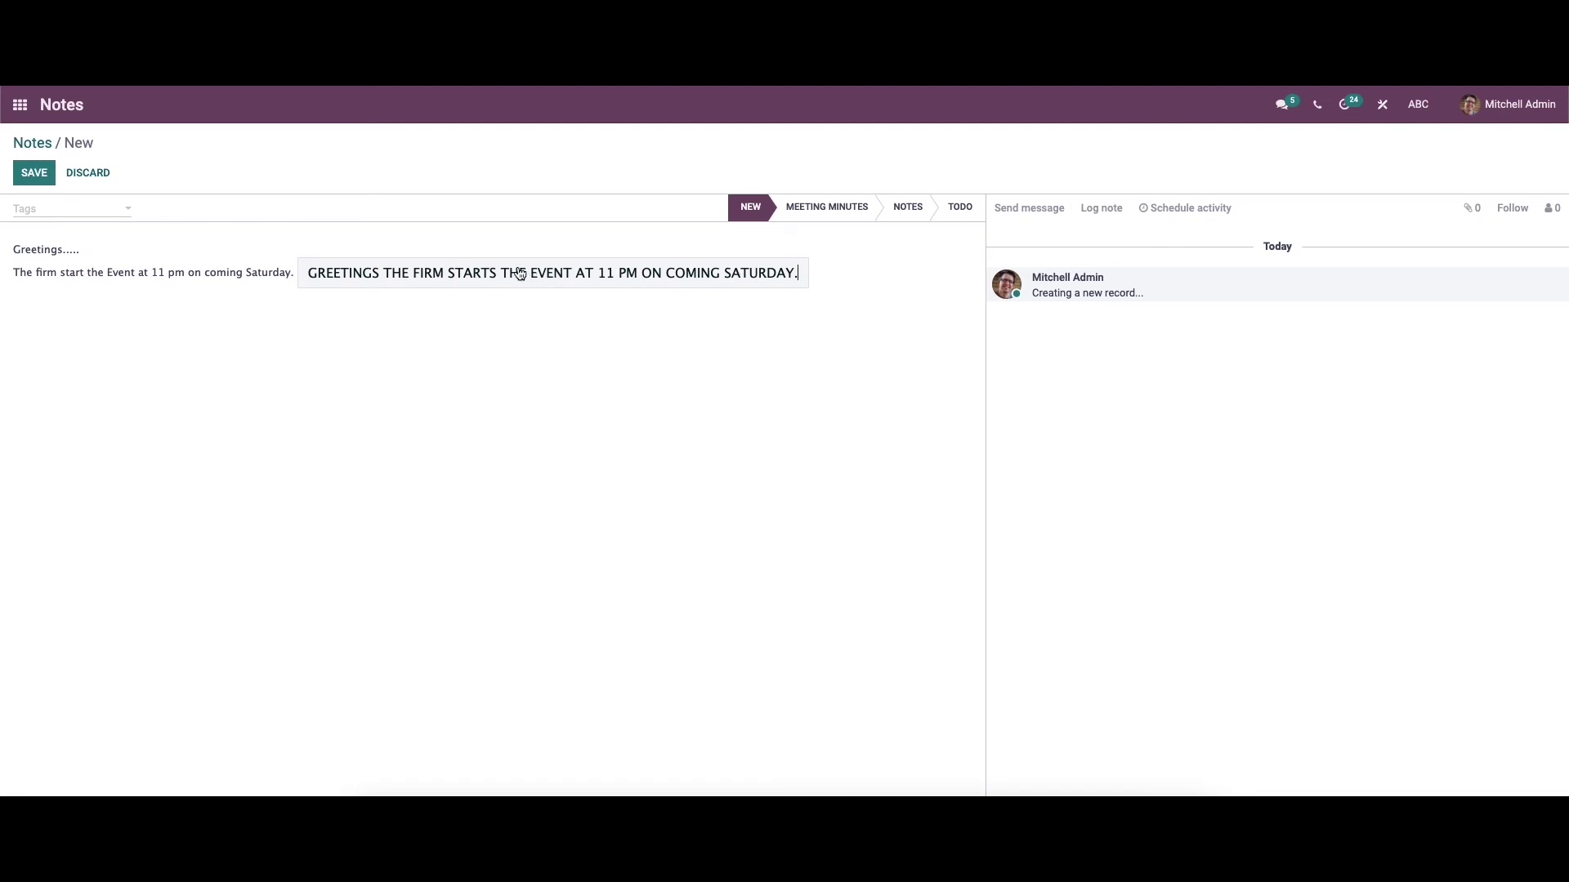
- Delete the two greeting lines so only the button remains, save, and return to the Notes board
click(12, 245)
drag(12, 245, 295, 269)
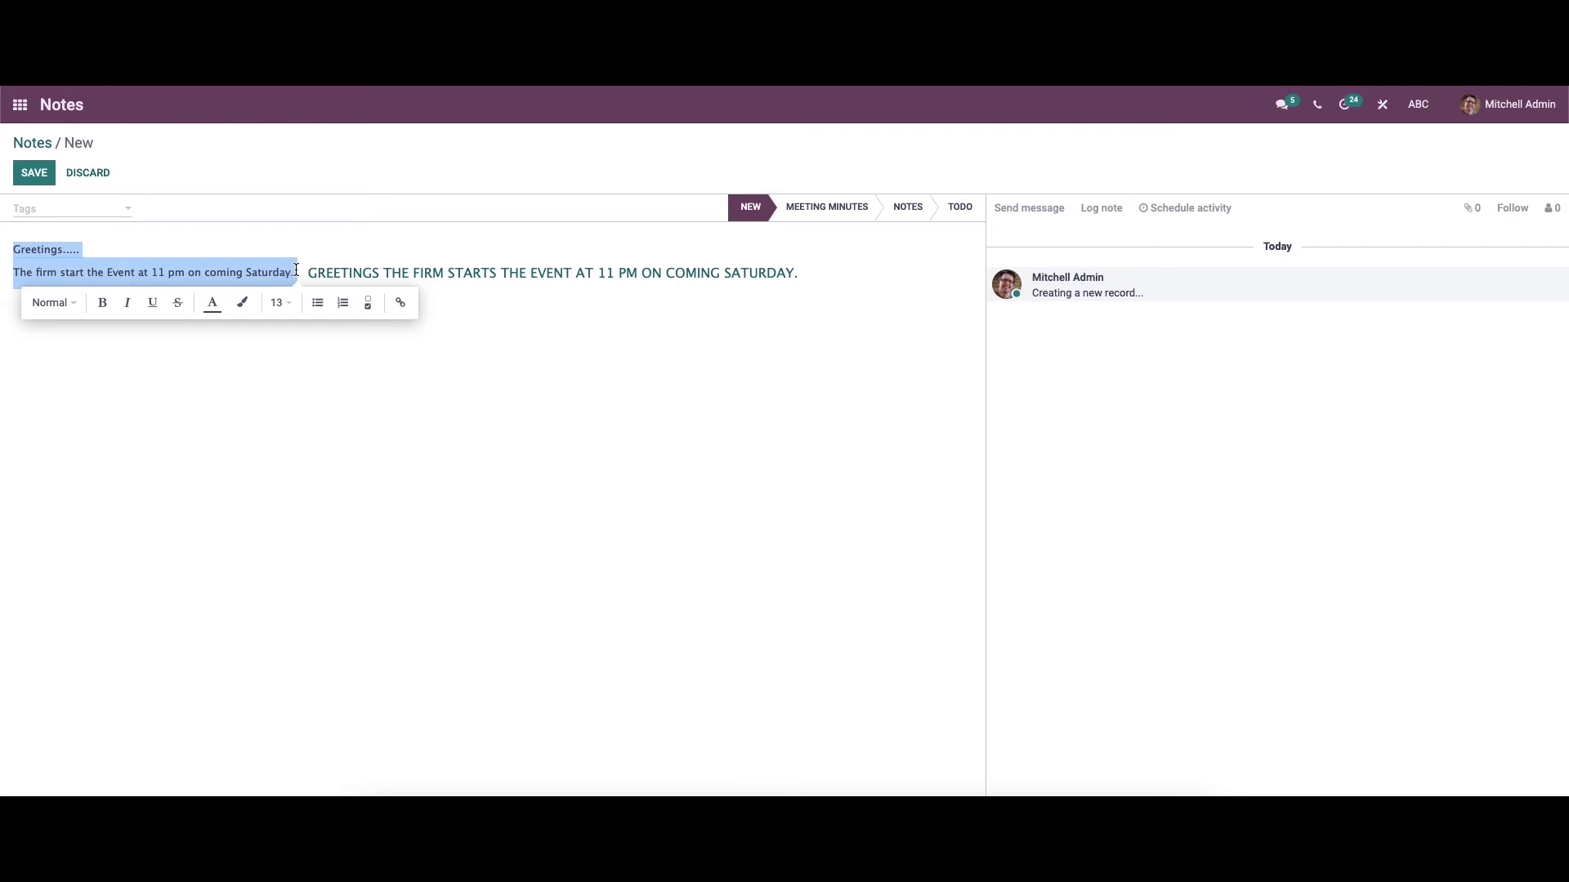
key(BackSpace)
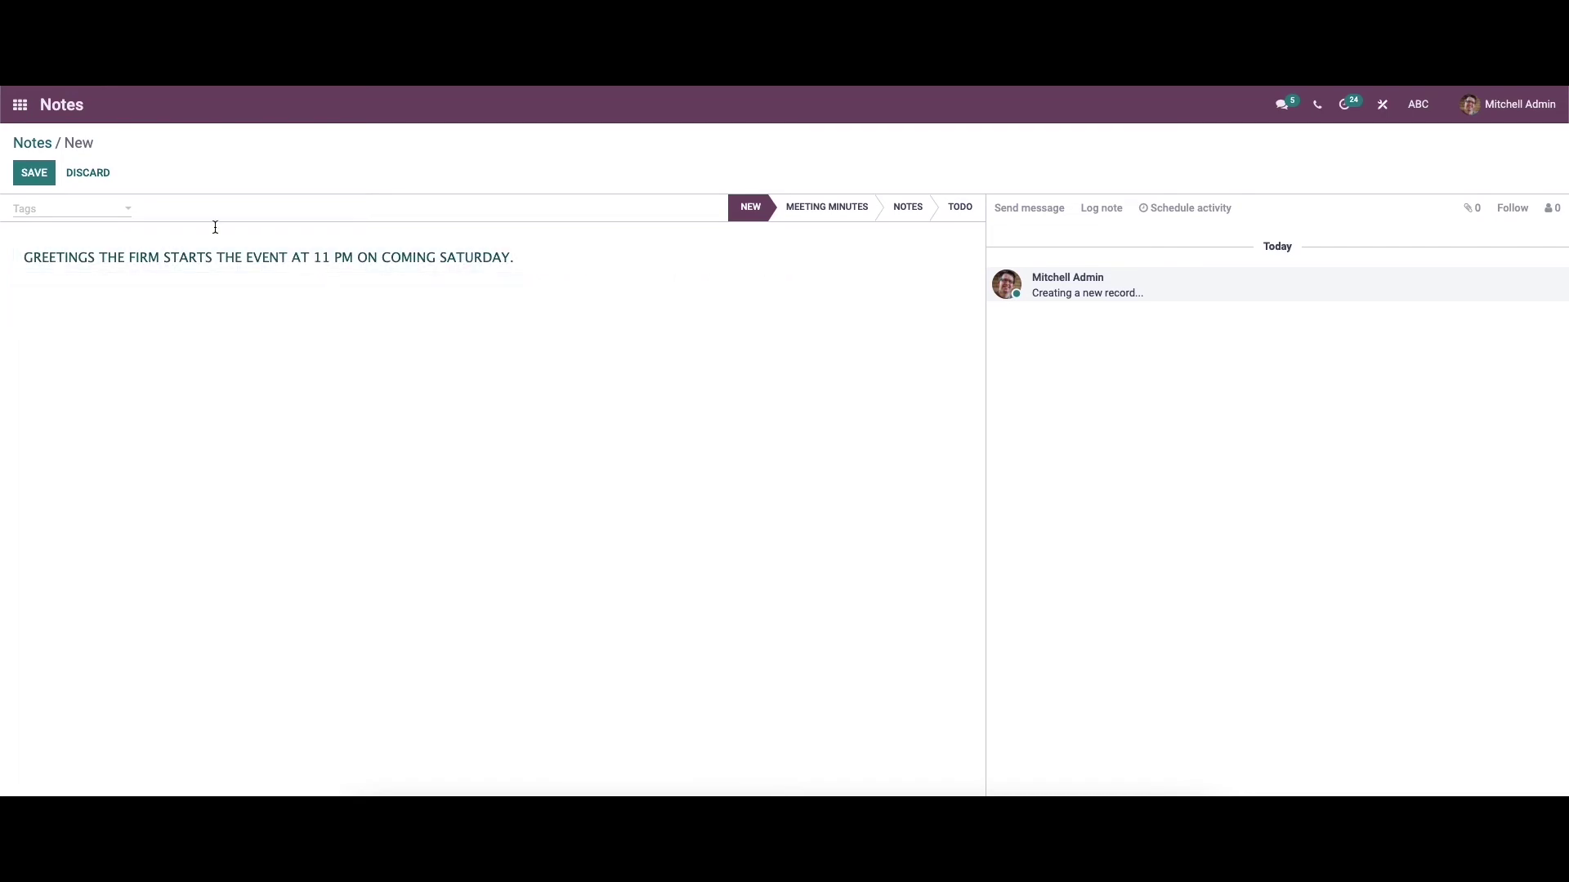
click(44, 175)
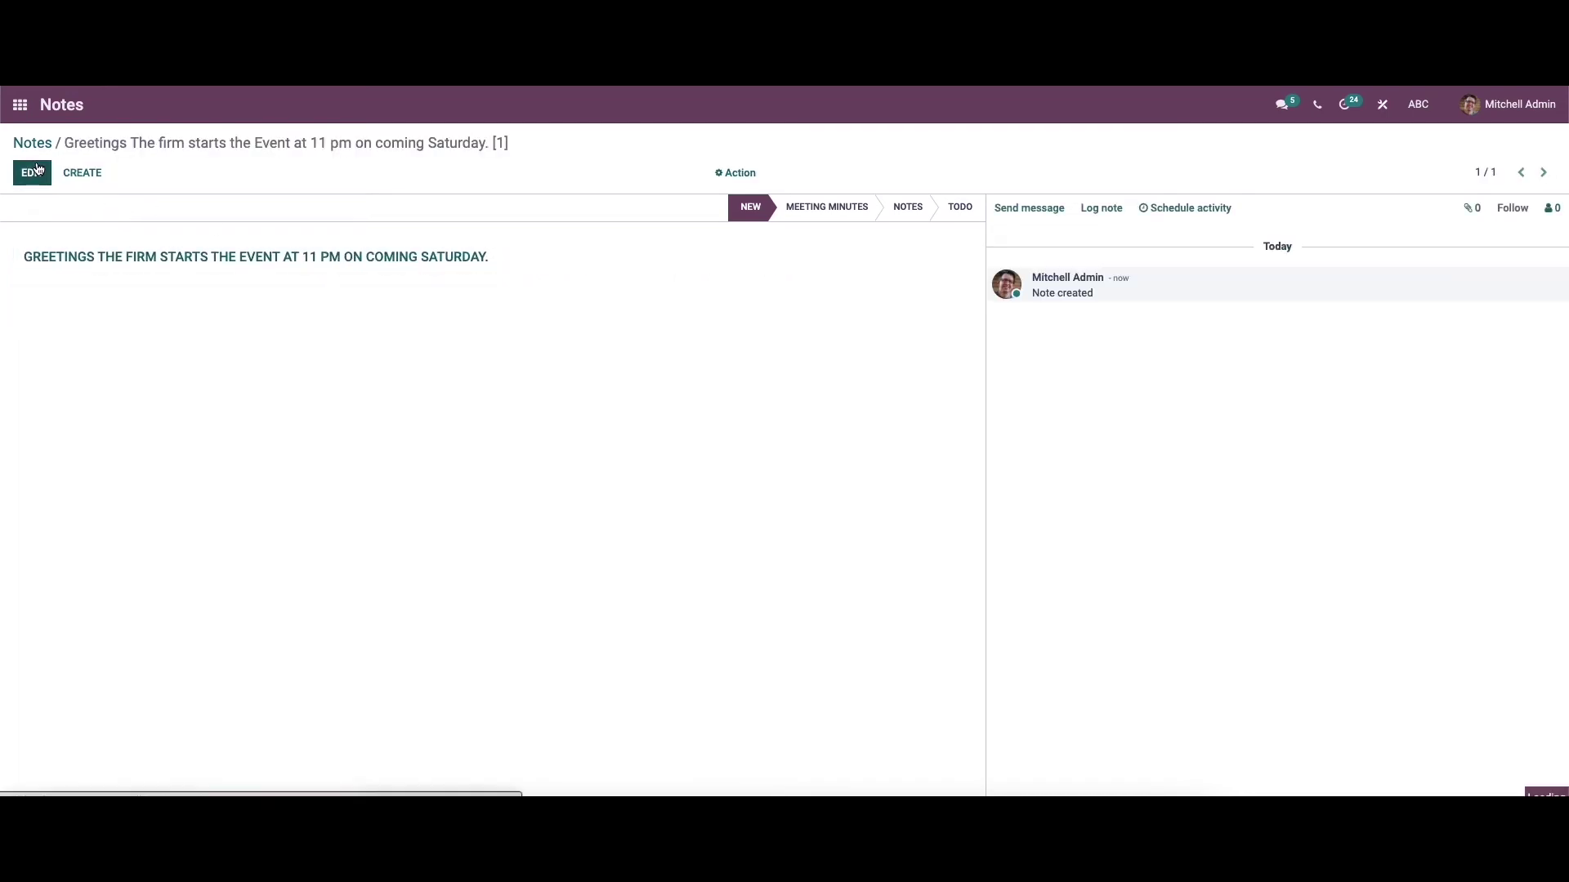
click(46, 148)
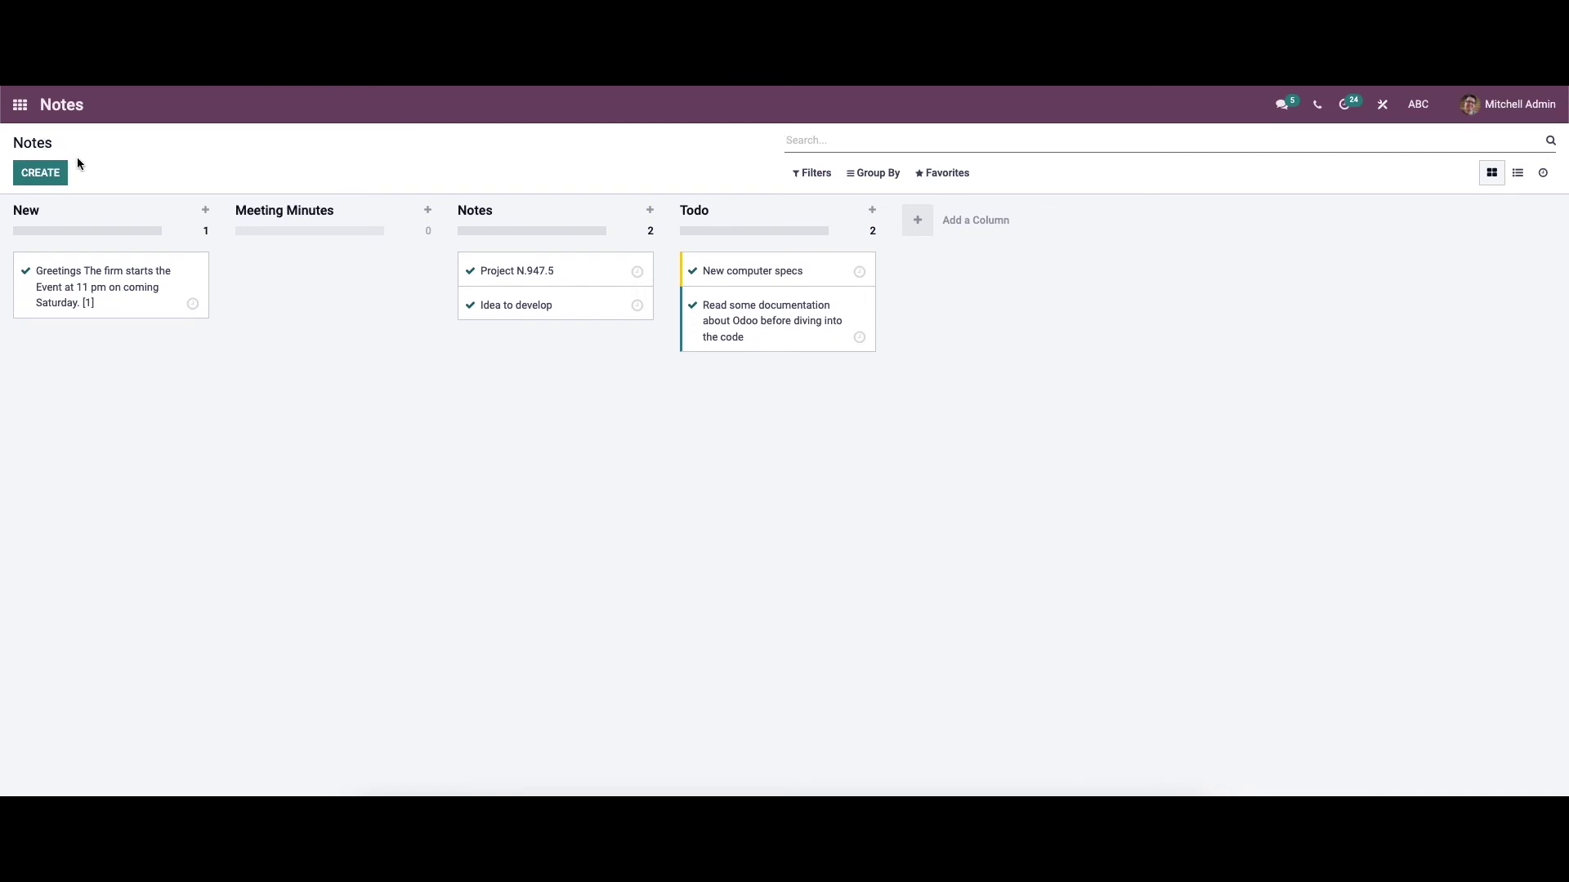
- Drag the Greetings event card from the New column into the Notes column
mouse_move(120, 237)
click(121, 292)
drag(121, 291, 483, 364)
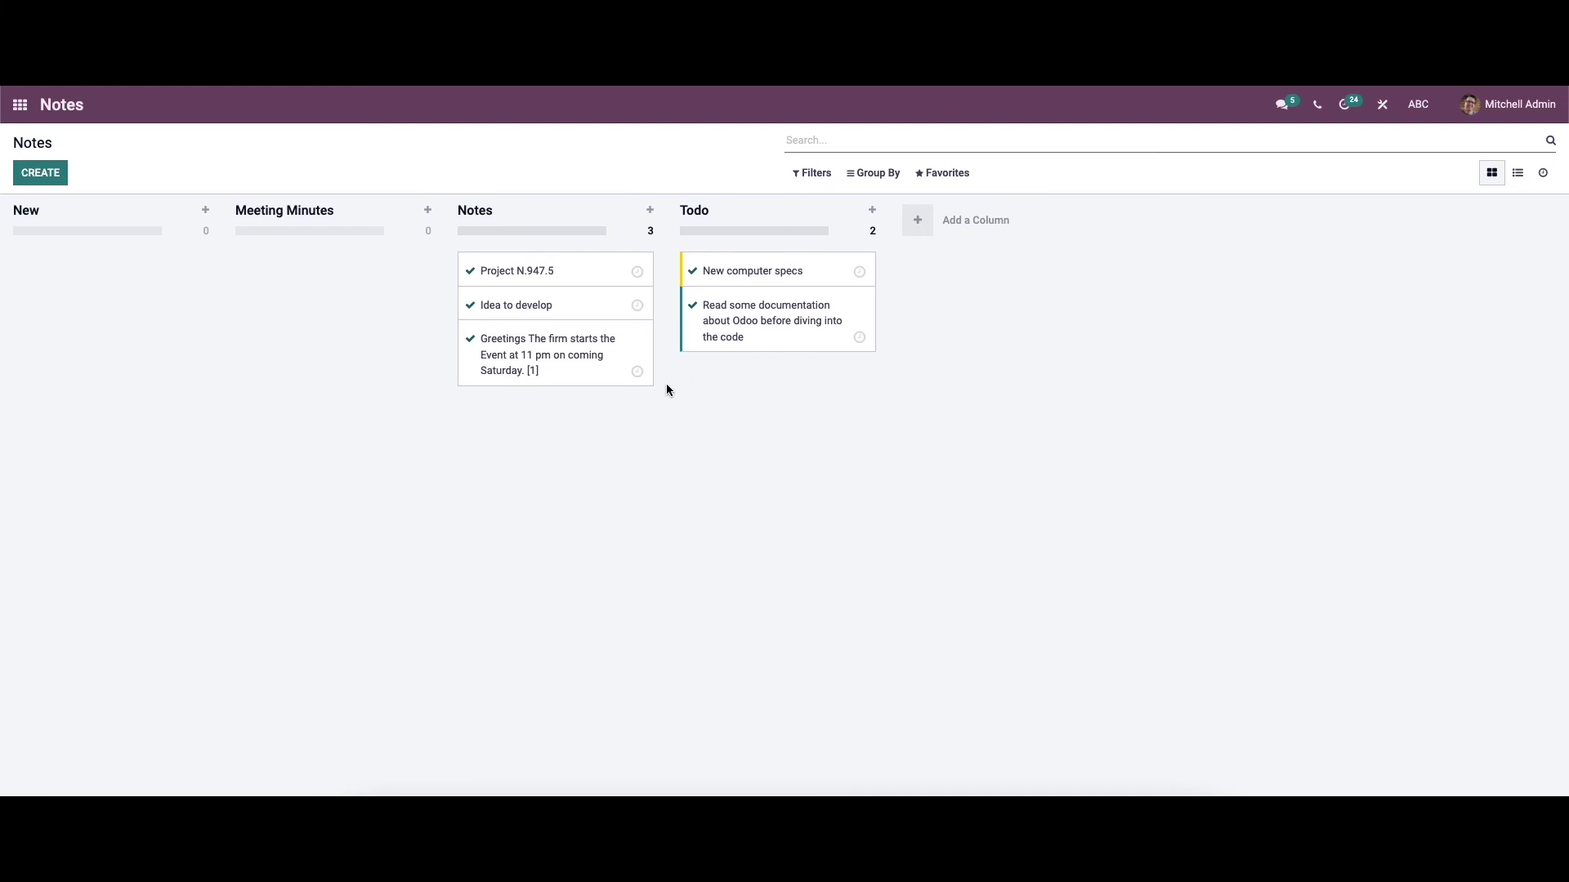
click(637, 371)
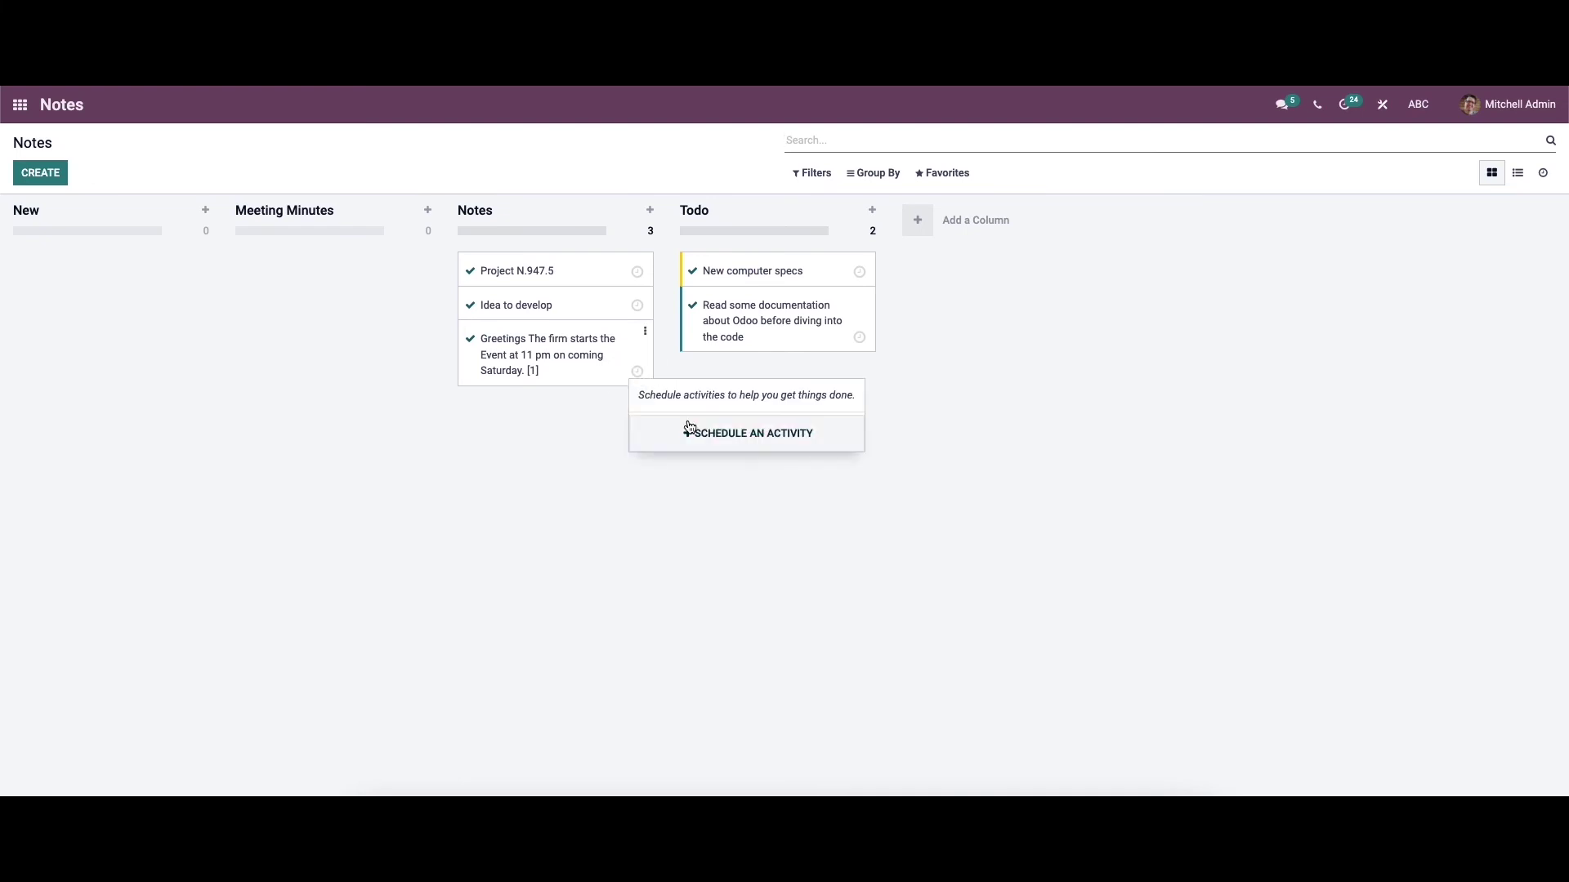
- Schedule and save a Call activity due 03/02/2022 on the Greetings card
click(732, 435)
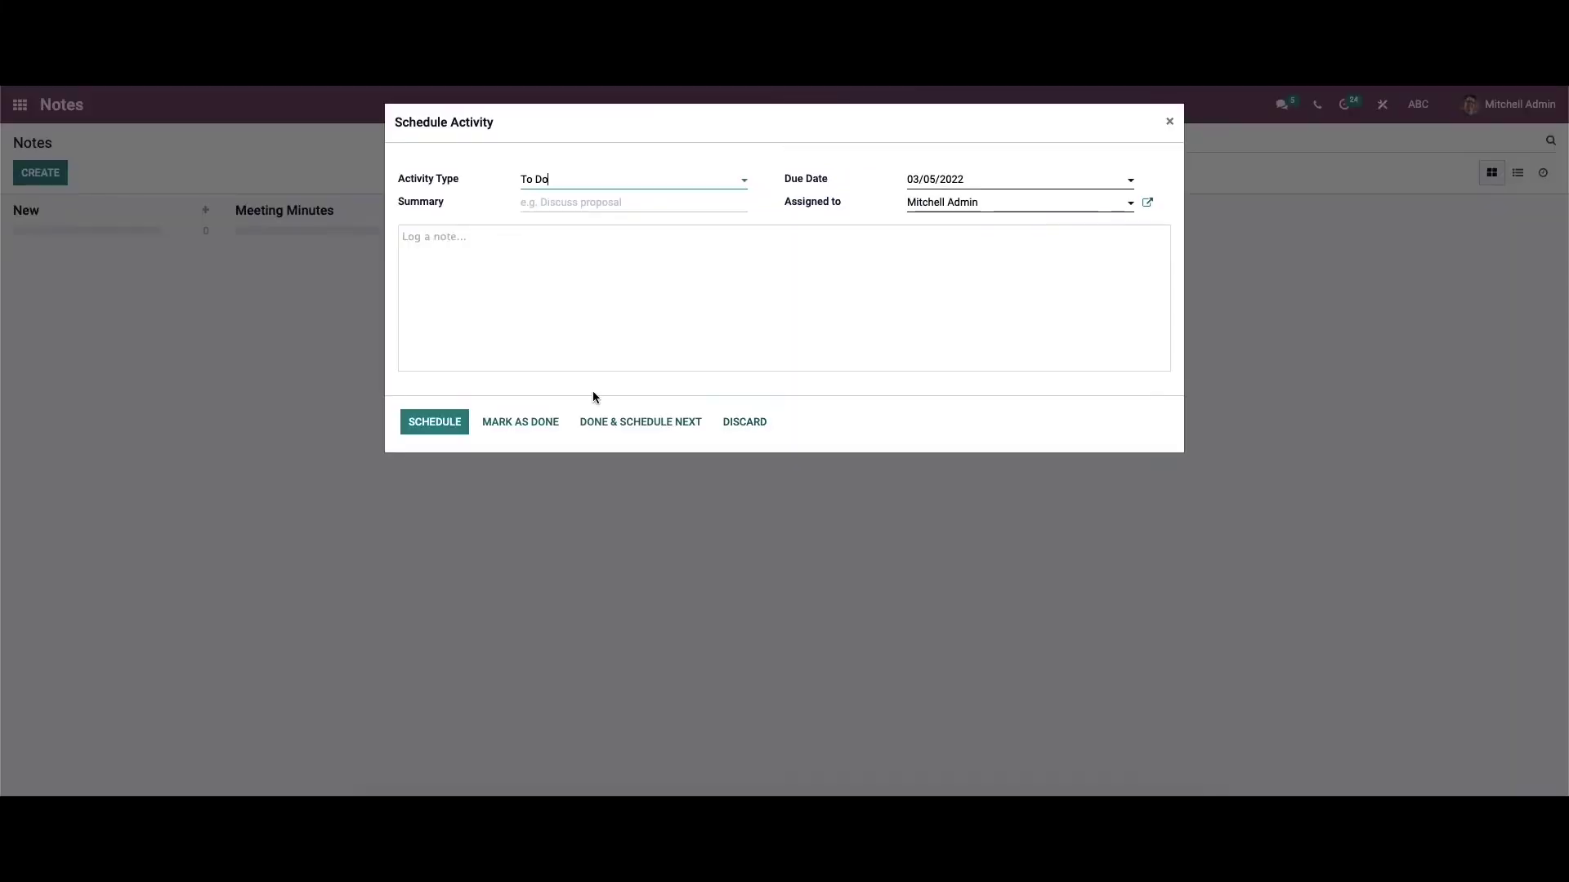
click(560, 181)
click(566, 221)
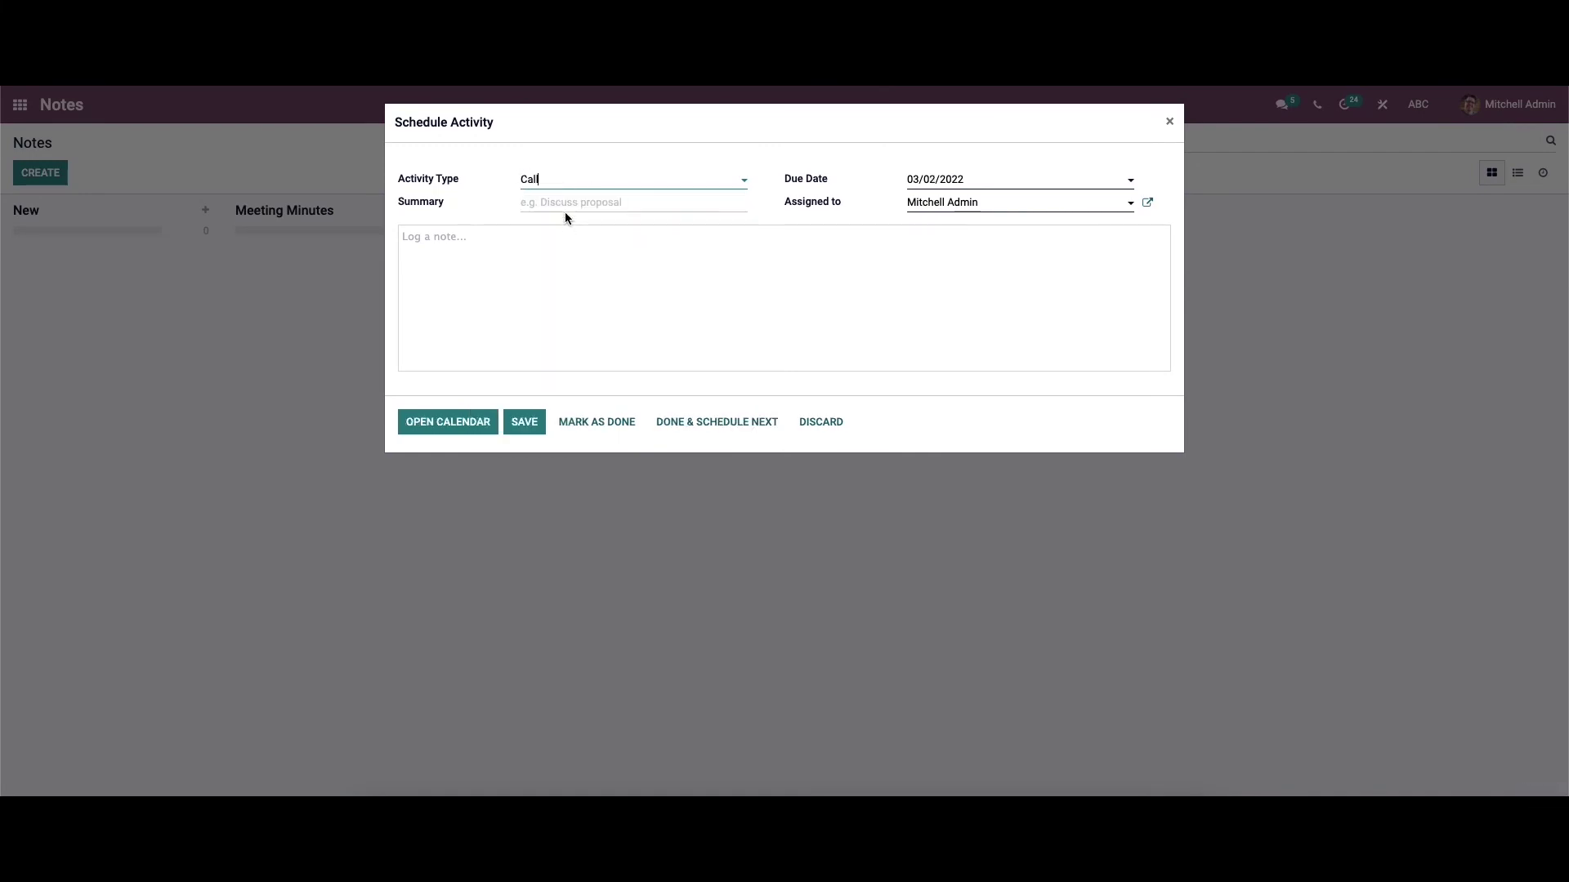
click(555, 202)
click(531, 424)
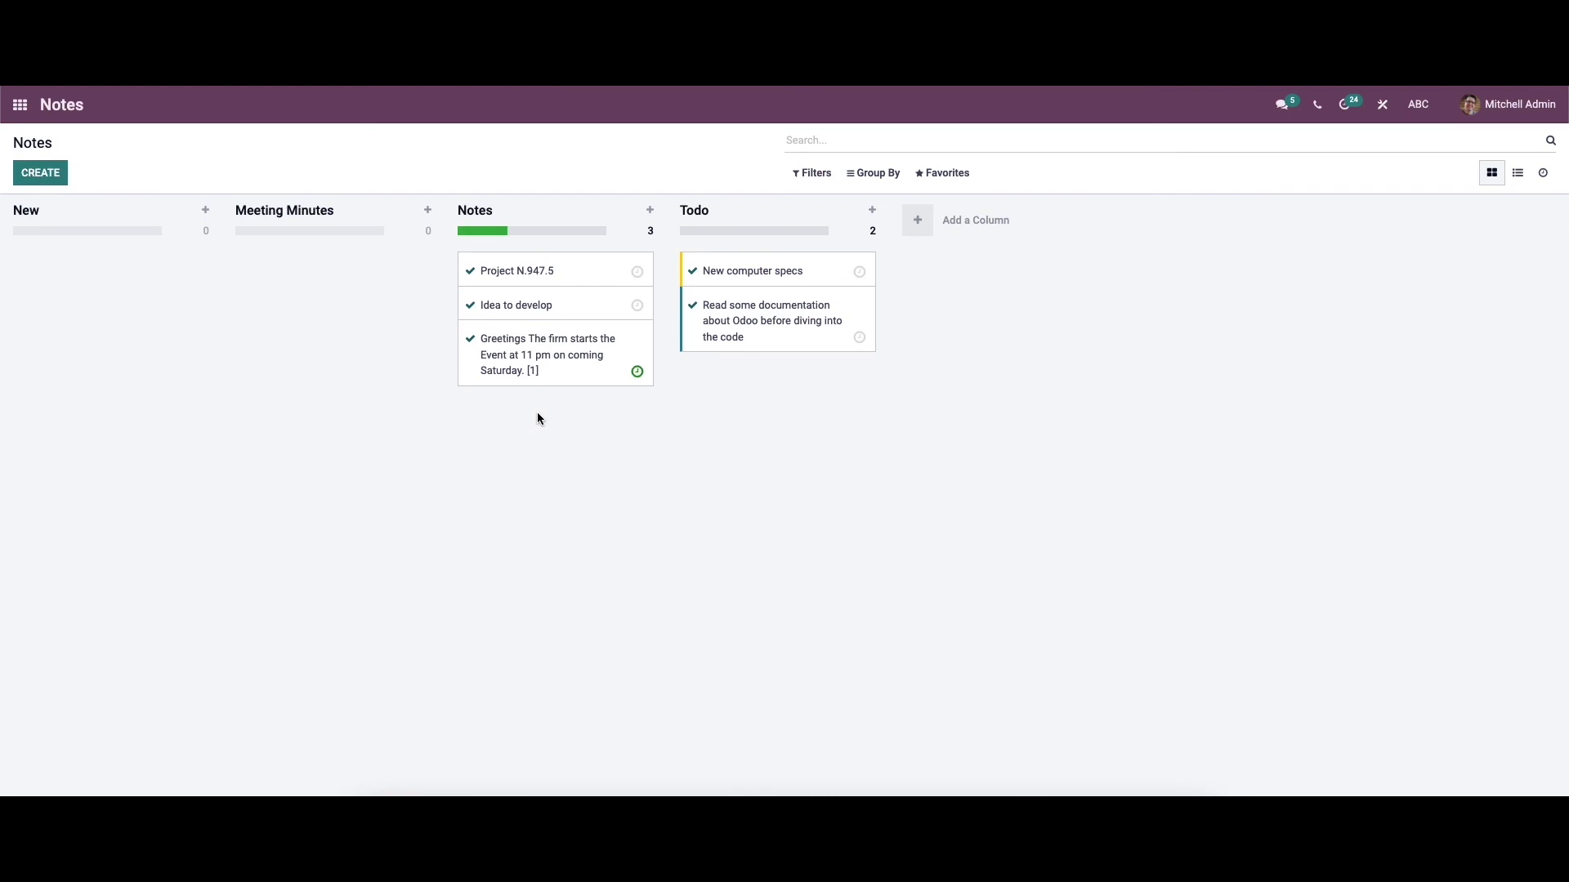
- Tag the Greetings card red using the colour swatch in its kebab menu
click(644, 331)
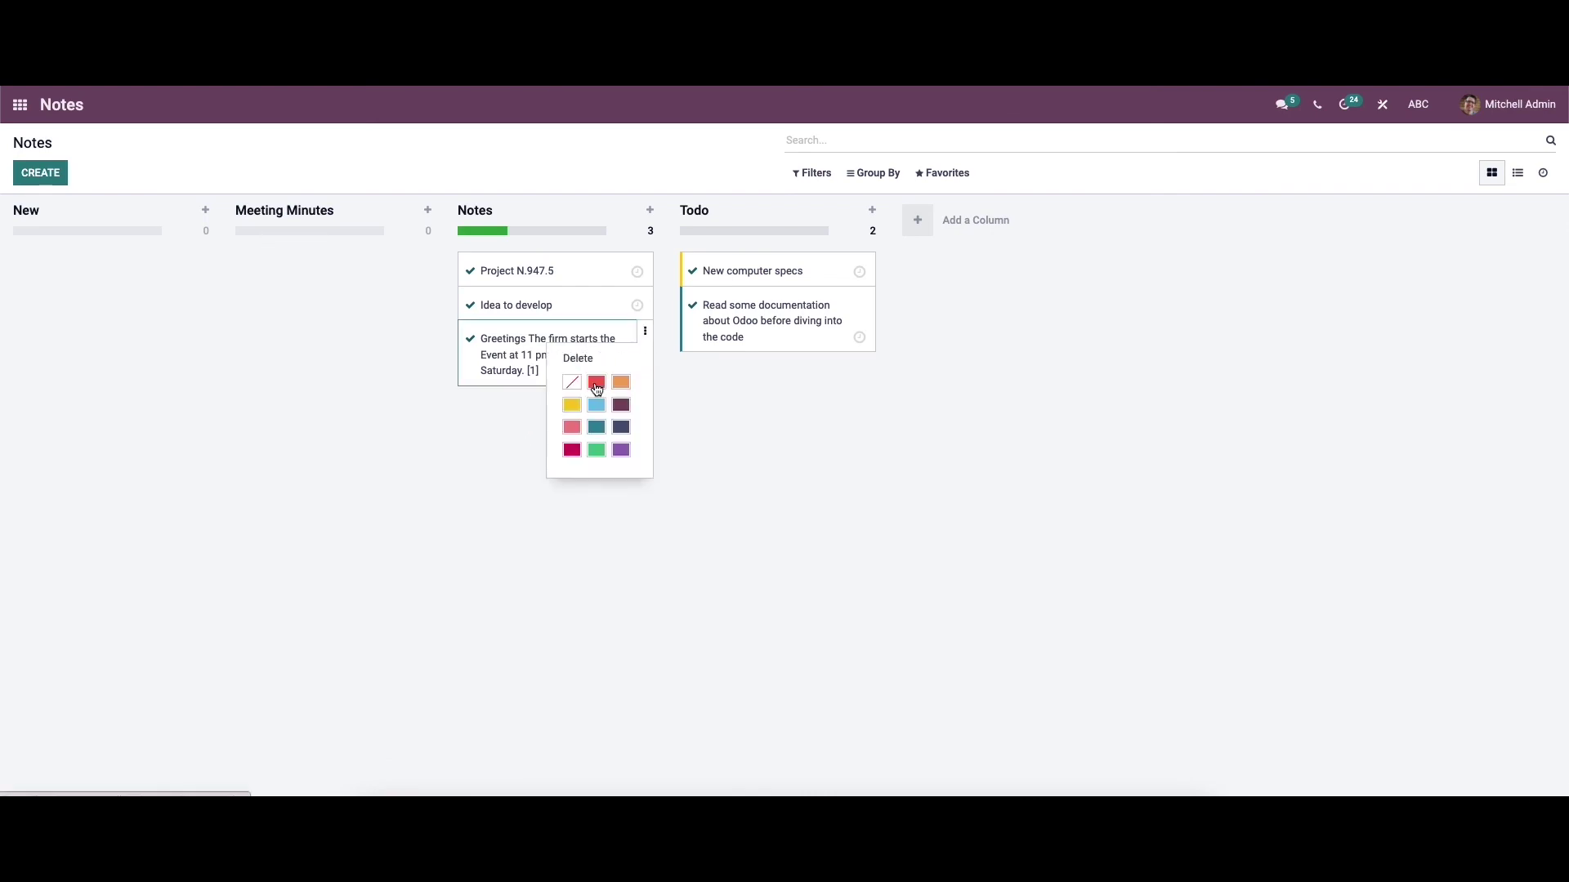
click(596, 384)
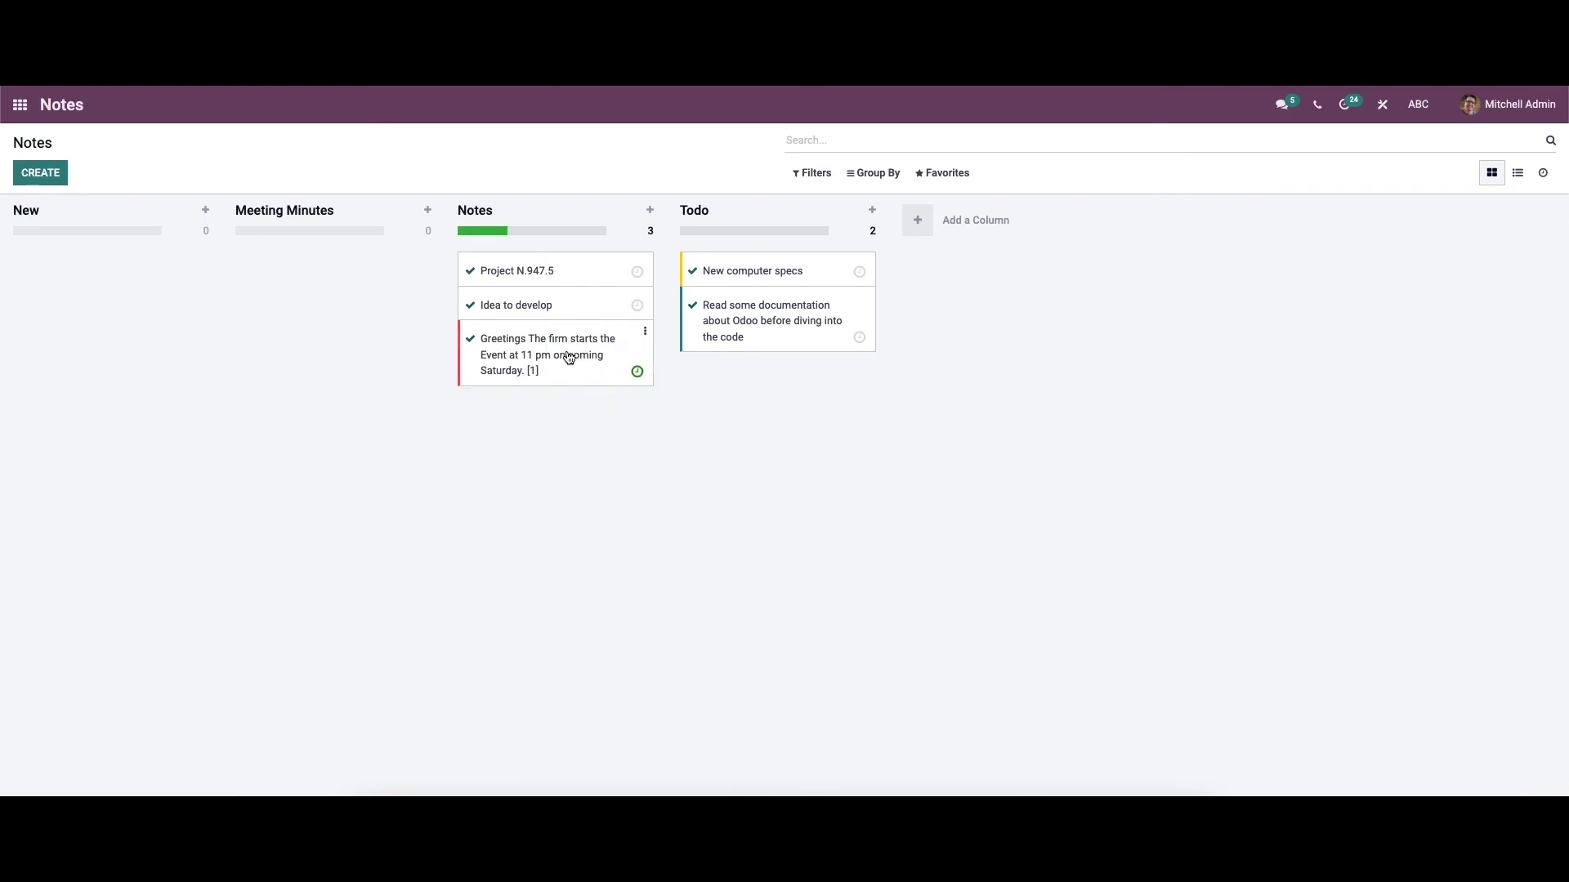